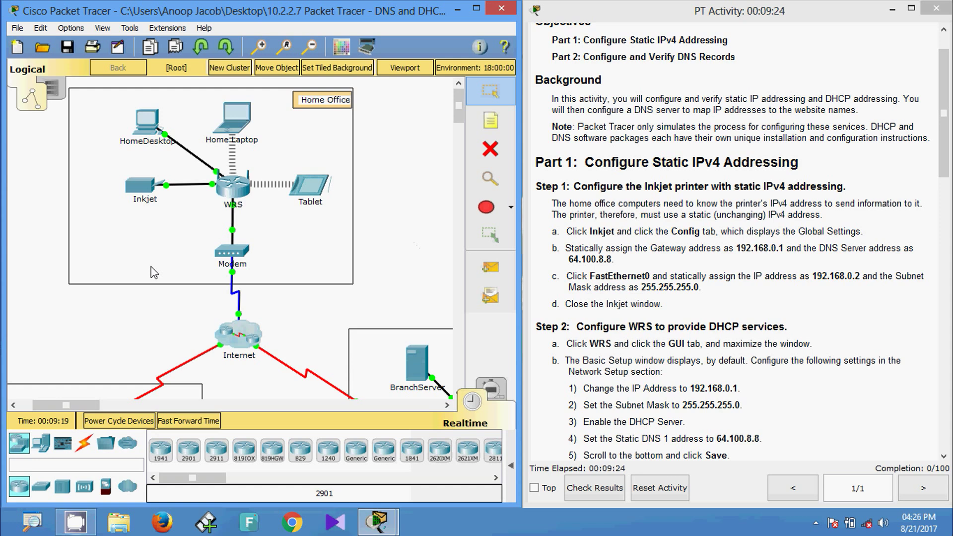
Set the Inkjet printer's static IPv4 gateway to 192.168.0.1 and its DNS server to 64.100.8.8
left_click(147, 188)
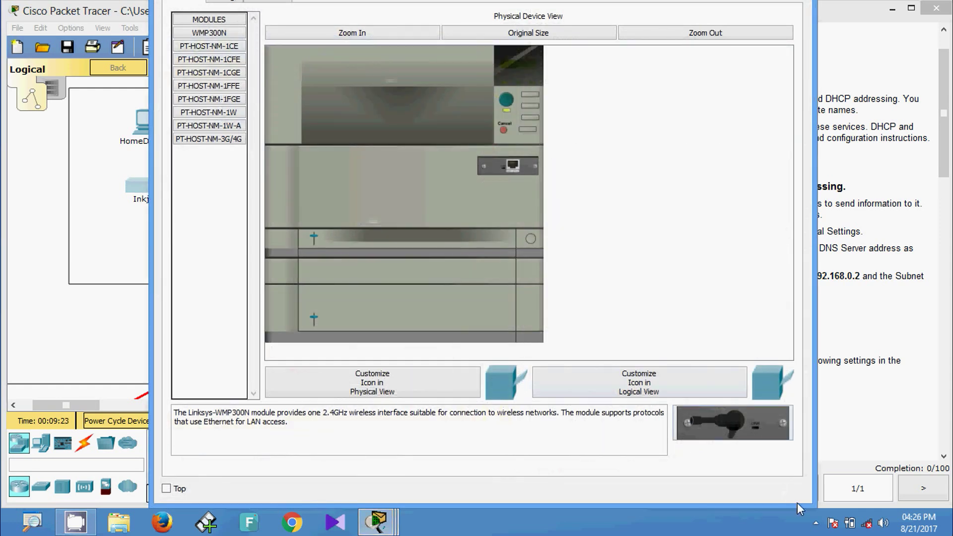
left_click_drag(813, 507, 701, 330)
left_click_drag(546, 17, 651, 85)
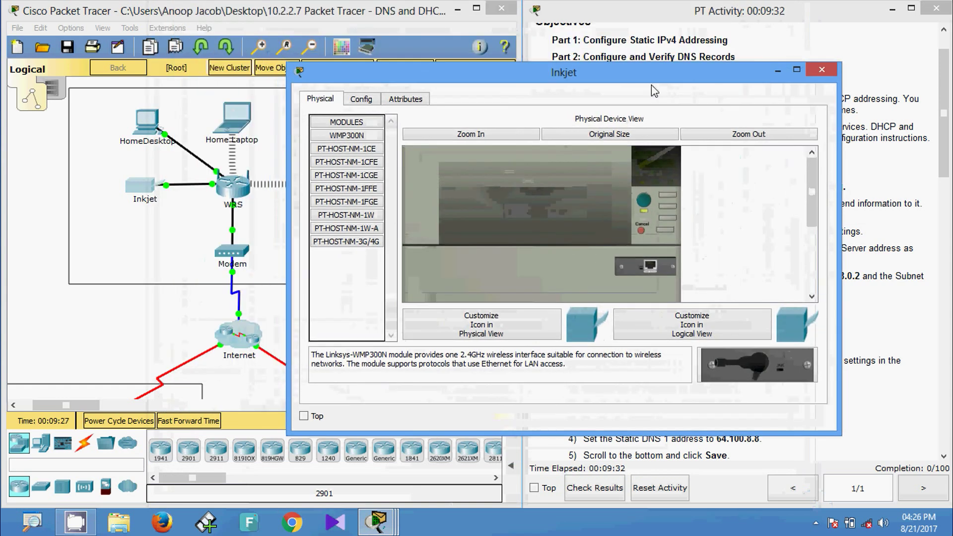
left_click(361, 100)
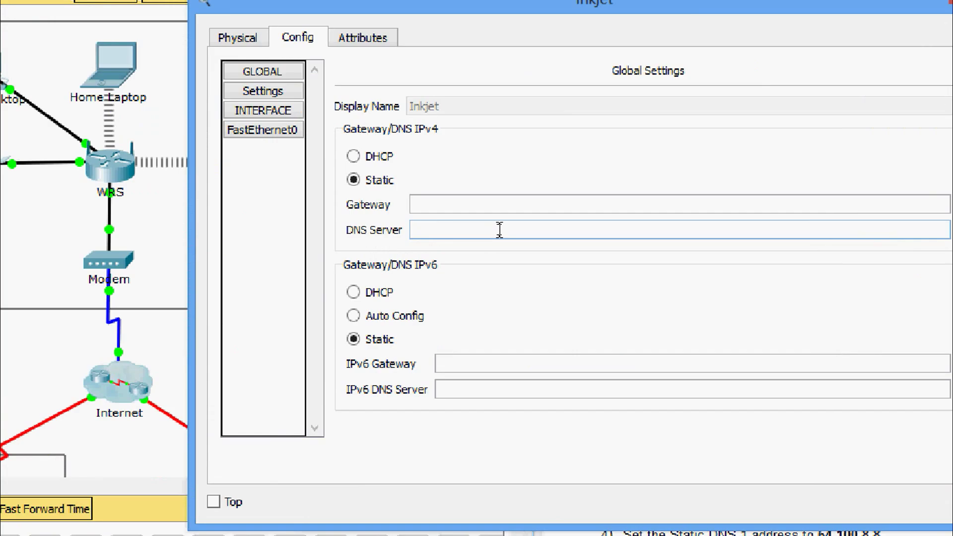
left_click(513, 211)
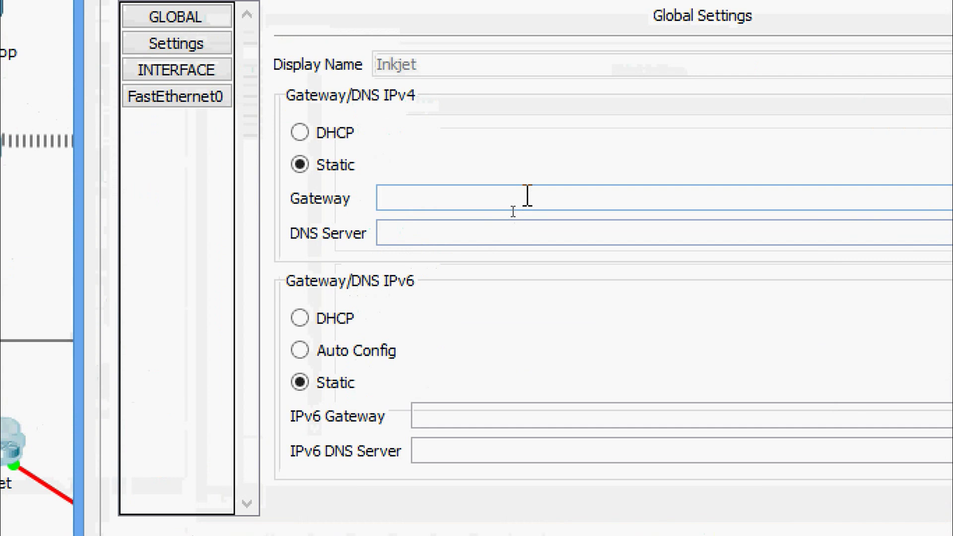
type("192.168")
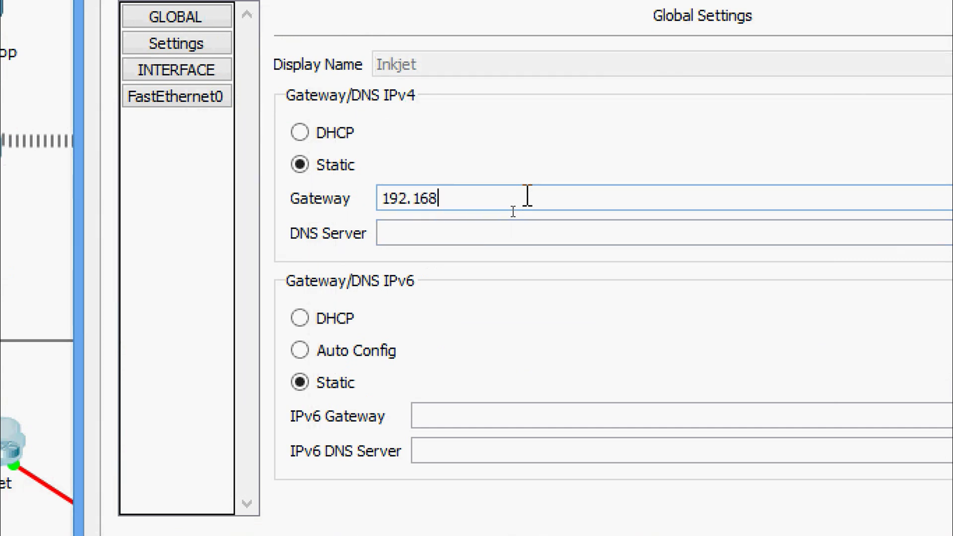
type(".0.1")
key("Tab")
type("64.100.")
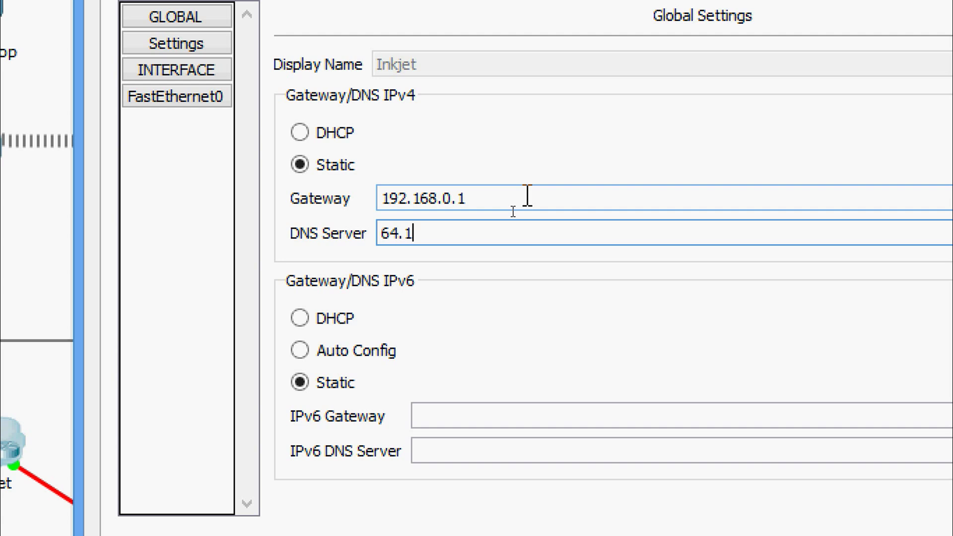
type("8.8")
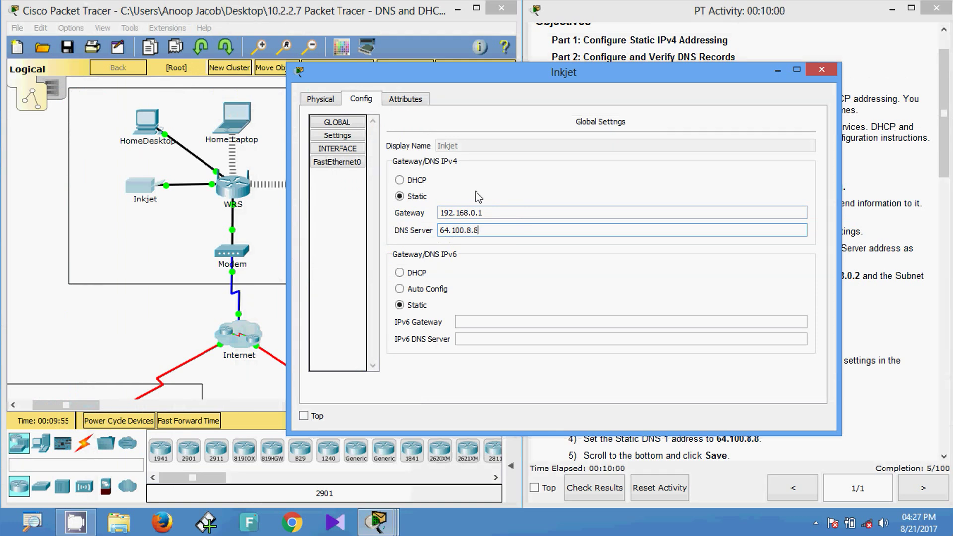
Assign the Inkjet's FastEthernet0 interface the static IP address 192.168.0.2 with subnet mask 255.255.255.0, and close the device window
left_click(342, 171)
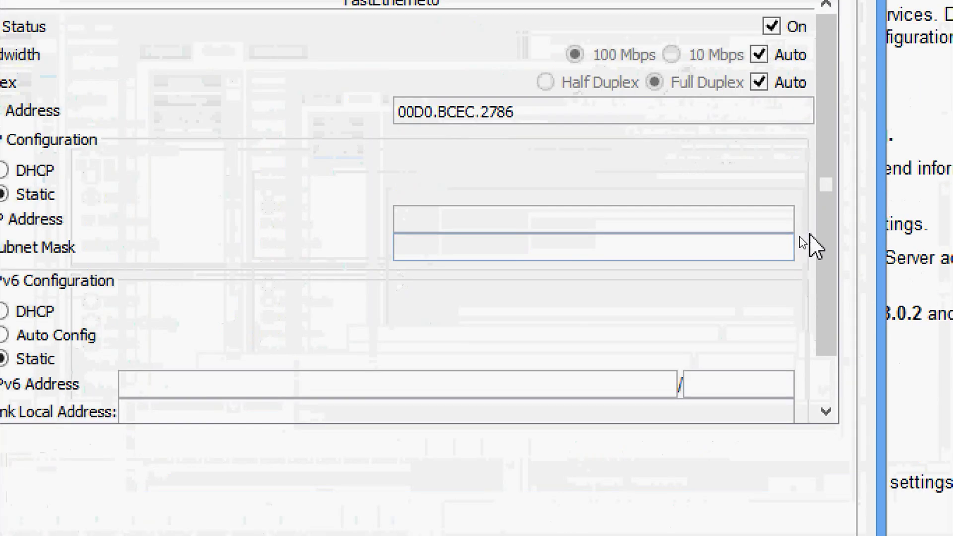
left_click(574, 216)
type("192.169")
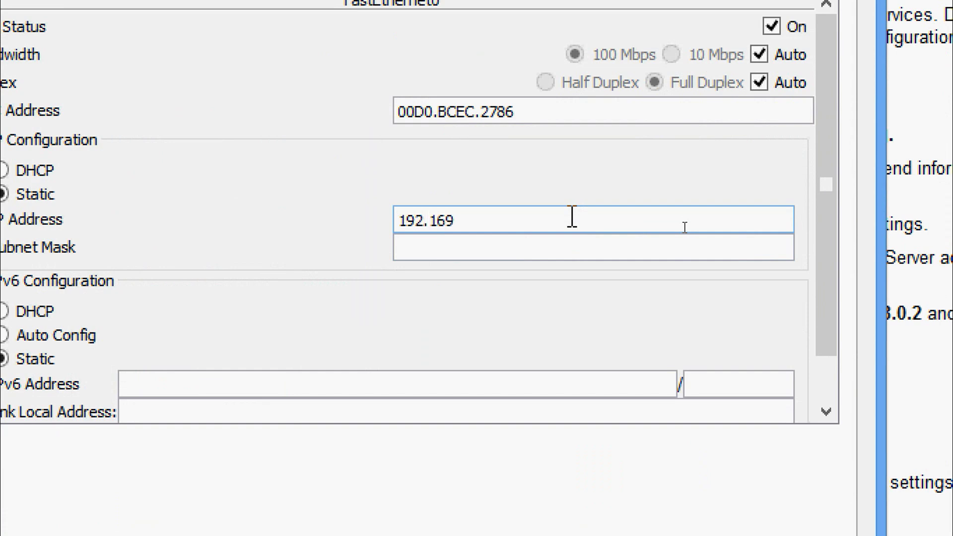
key("BackSpace")
type("8.0.2")
key("Tab")
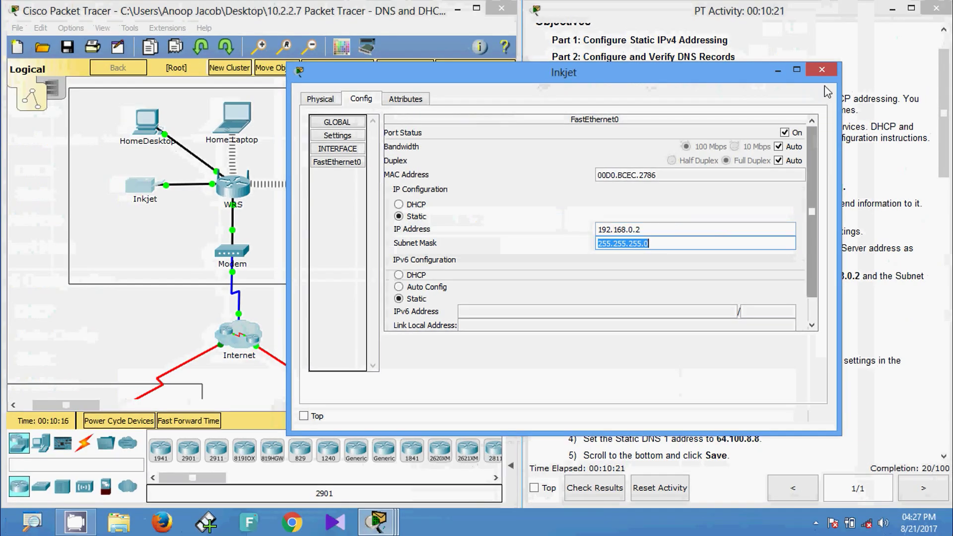
left_click(822, 70)
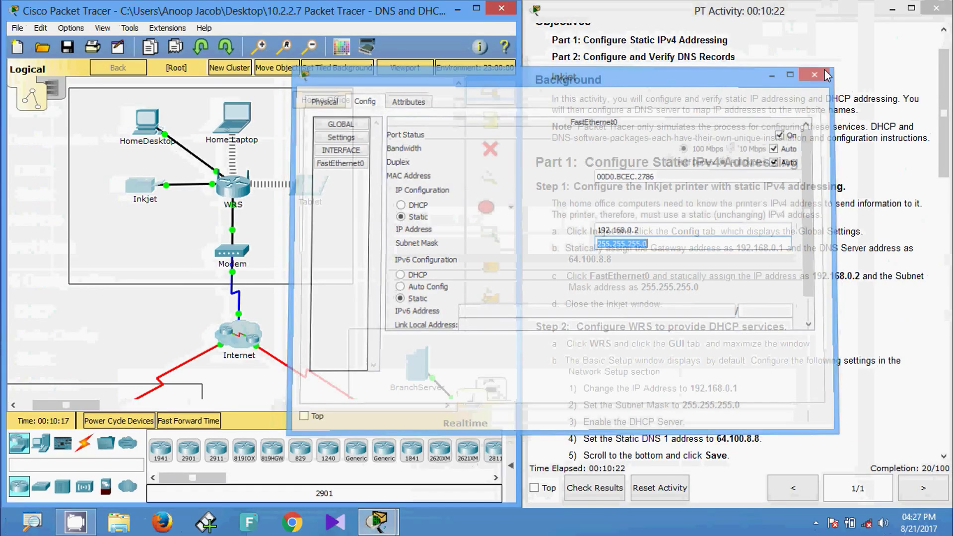
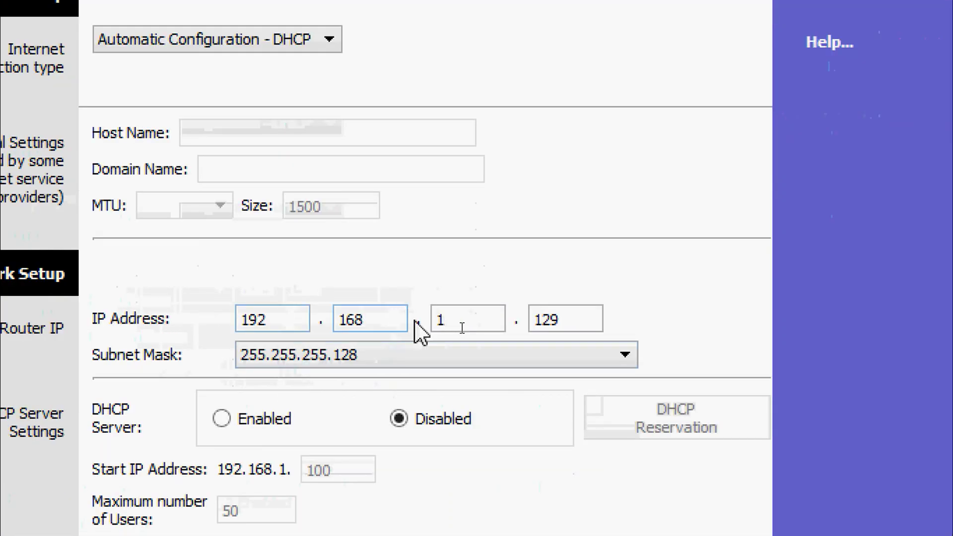
Change the WRS router's IP address to 192.168.0.1 in its Network Setup
left_click_drag(485, 319, 400, 320)
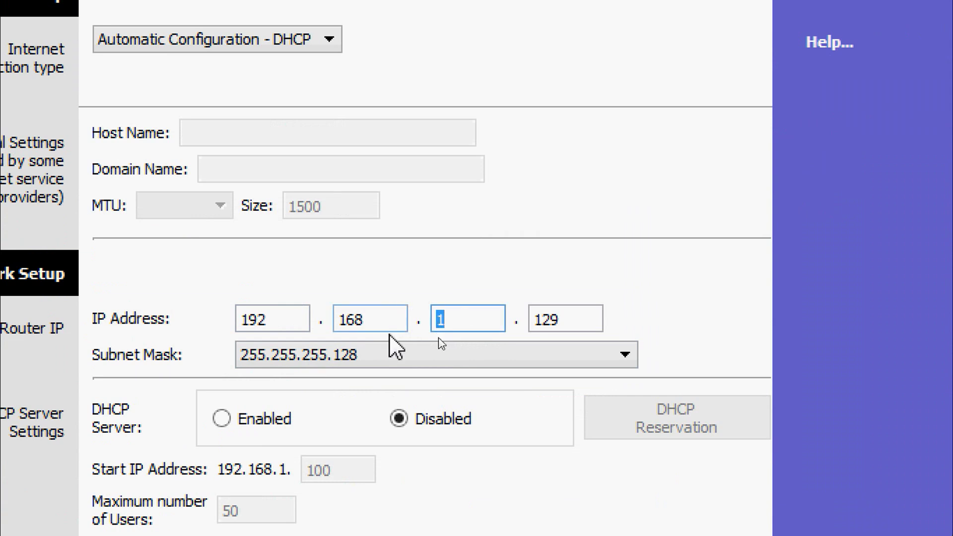
type("0")
left_click_drag(576, 318, 530, 320)
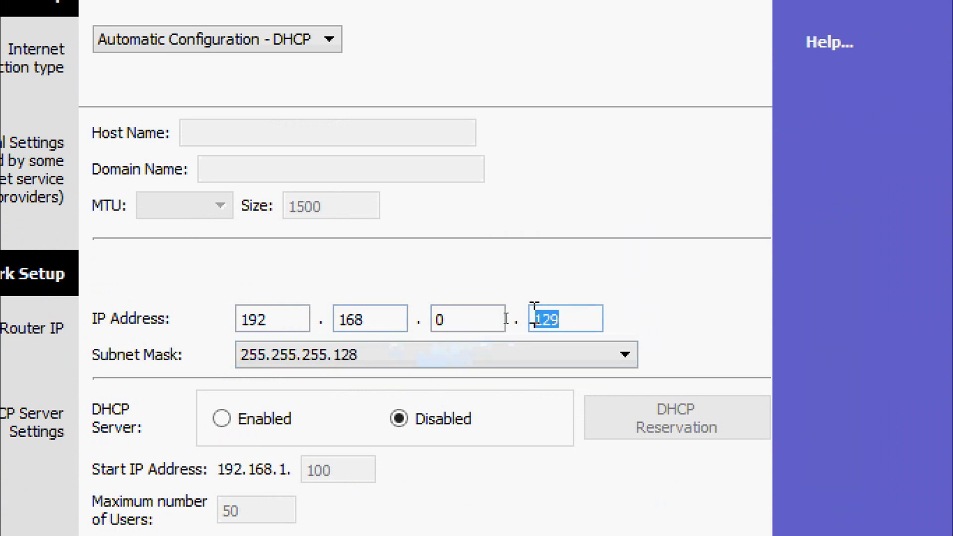
type("0")
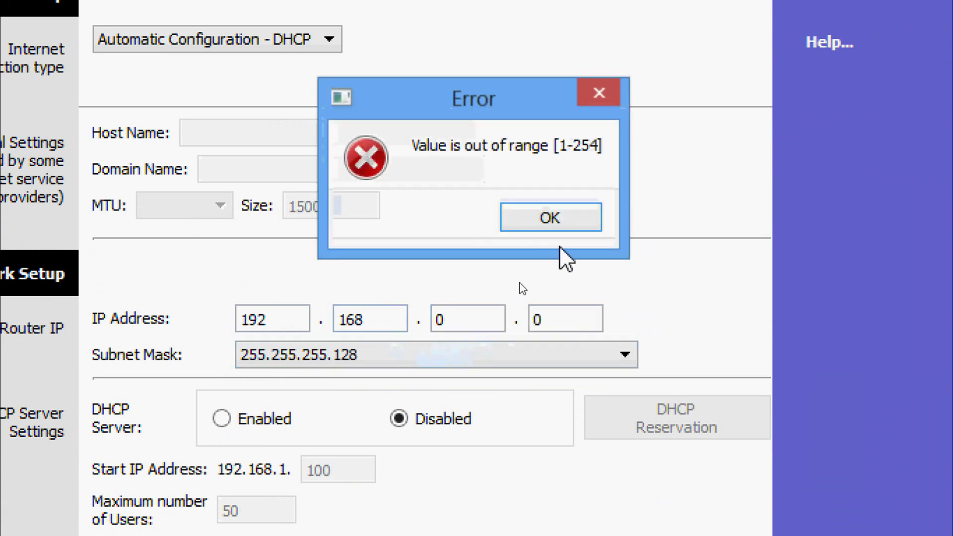
left_click(556, 217)
left_click_drag(560, 322, 513, 326)
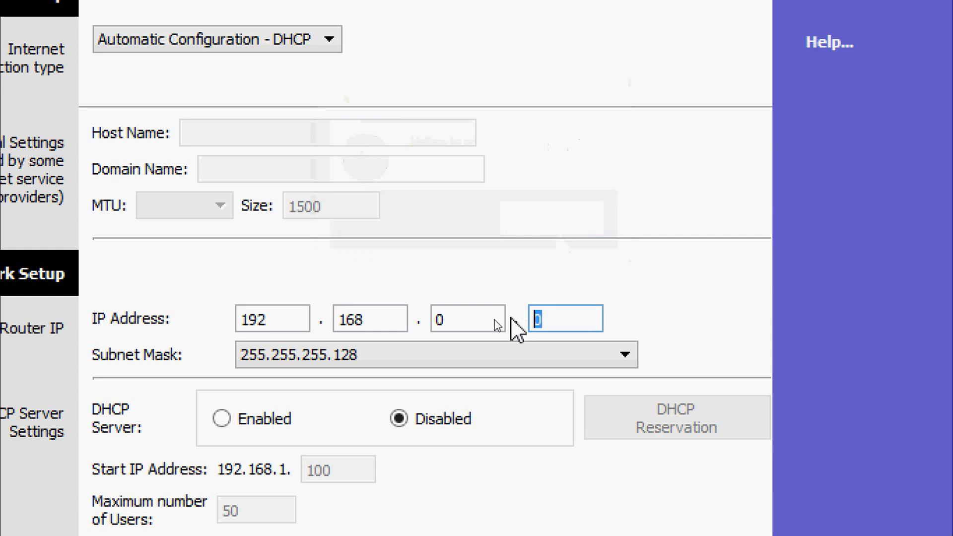
type("1")
left_click(577, 281)
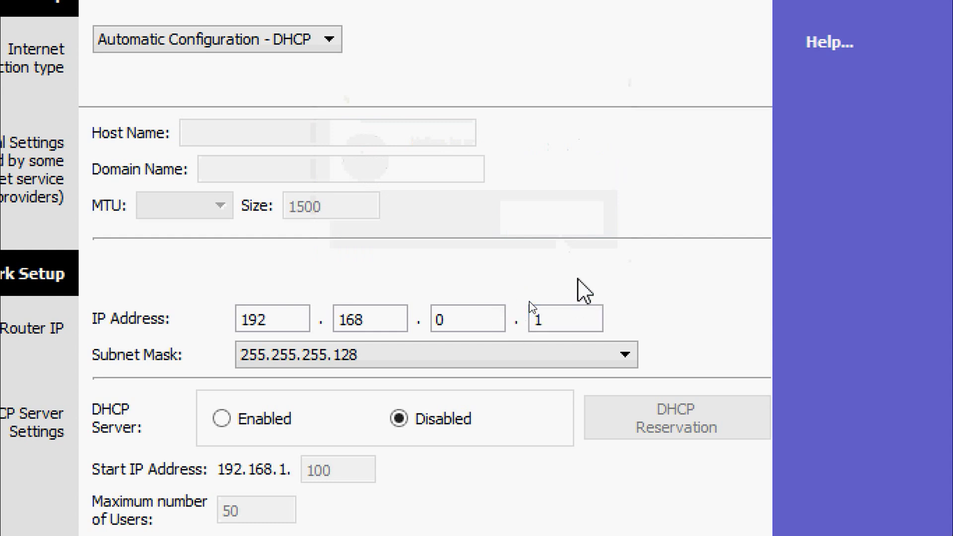
Set the WRS router's subnet mask to 255.255.255.0 and enable its DHCP server
left_click(621, 356)
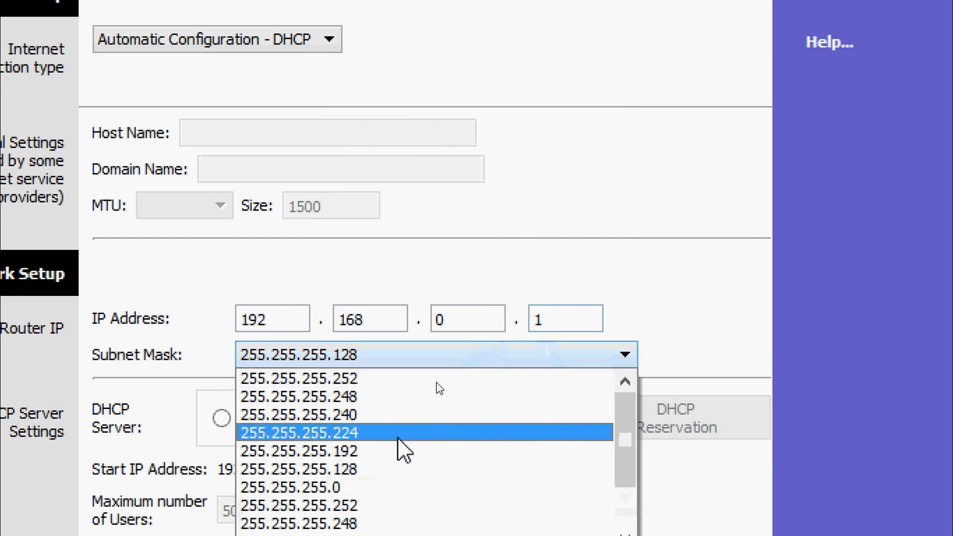
left_click(331, 486)
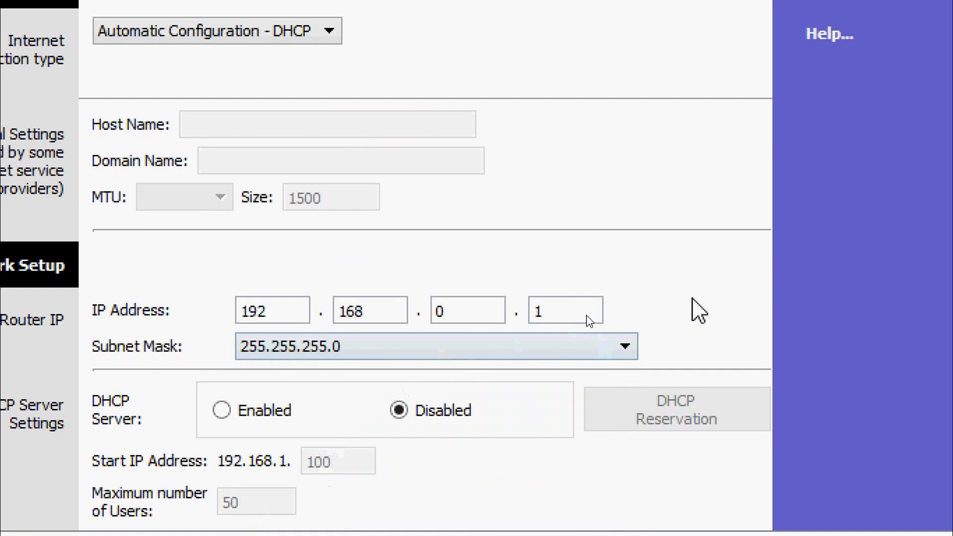
scroll(699, 312, "down", 2)
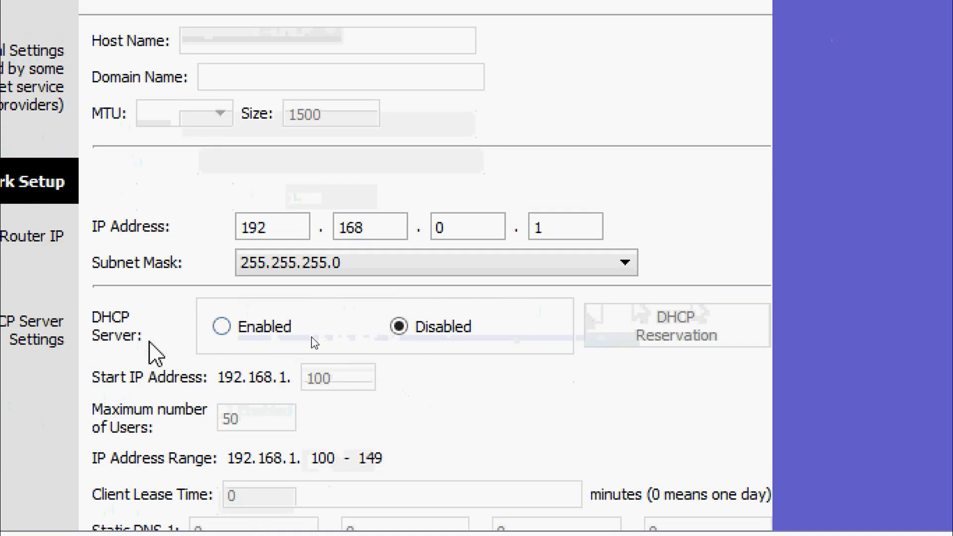
left_click(221, 326)
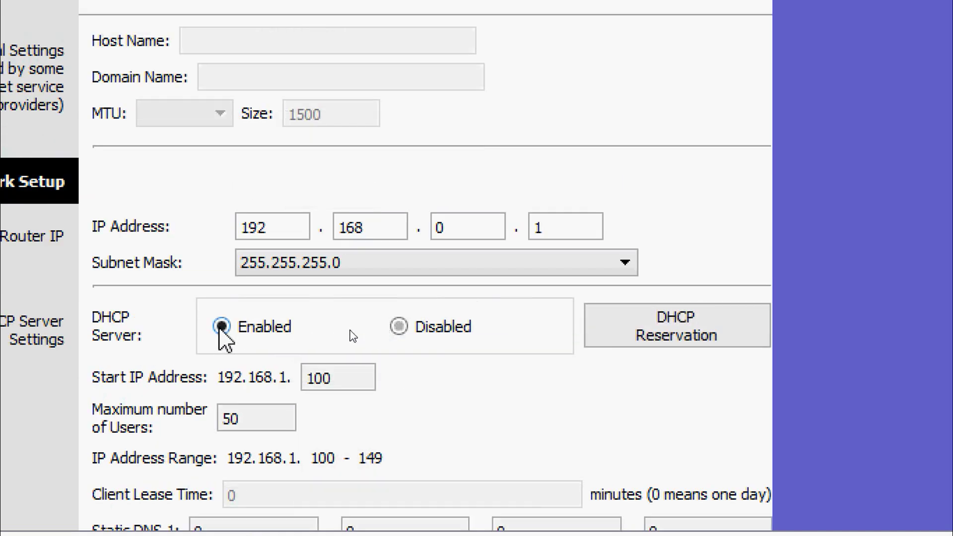
Set the WRS router's Static DNS 1 address to 64.100.8.8
scroll(257, 348, "down", 2)
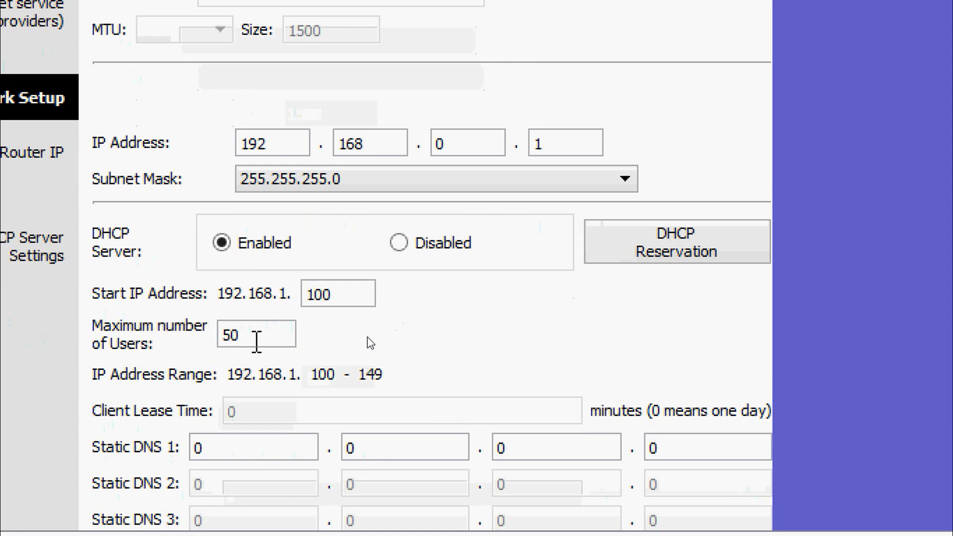
scroll(257, 341, "up", 2)
scroll(255, 343, "down", 2)
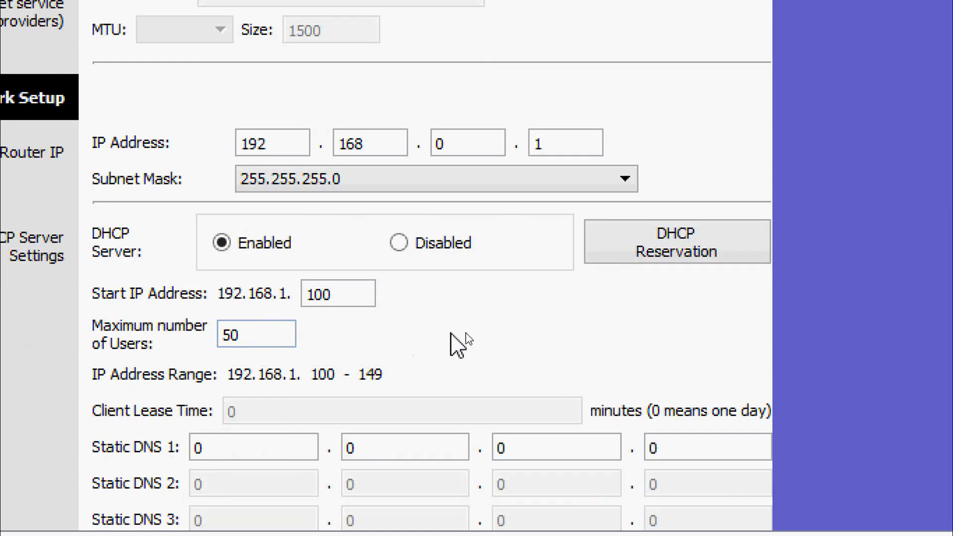
scroll(461, 345, "down", 2)
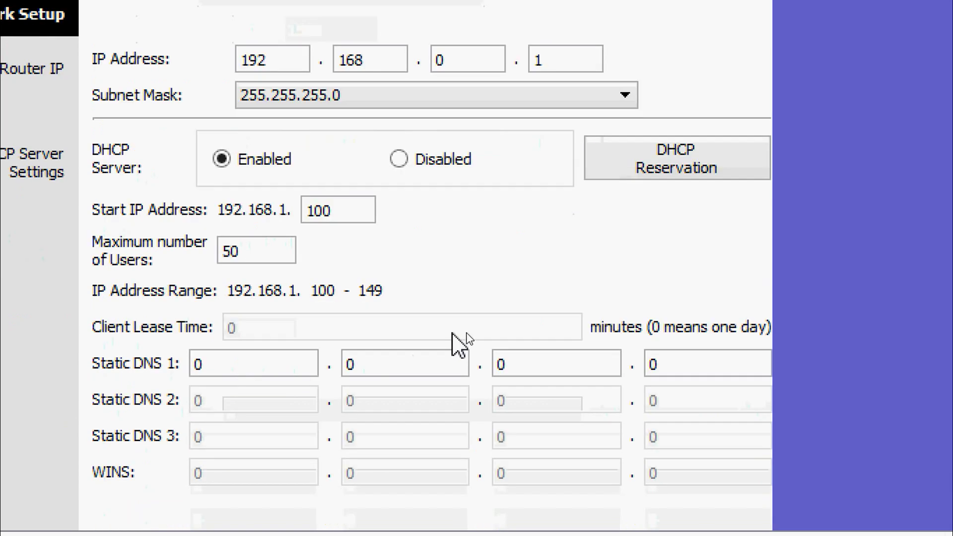
double_click(240, 374)
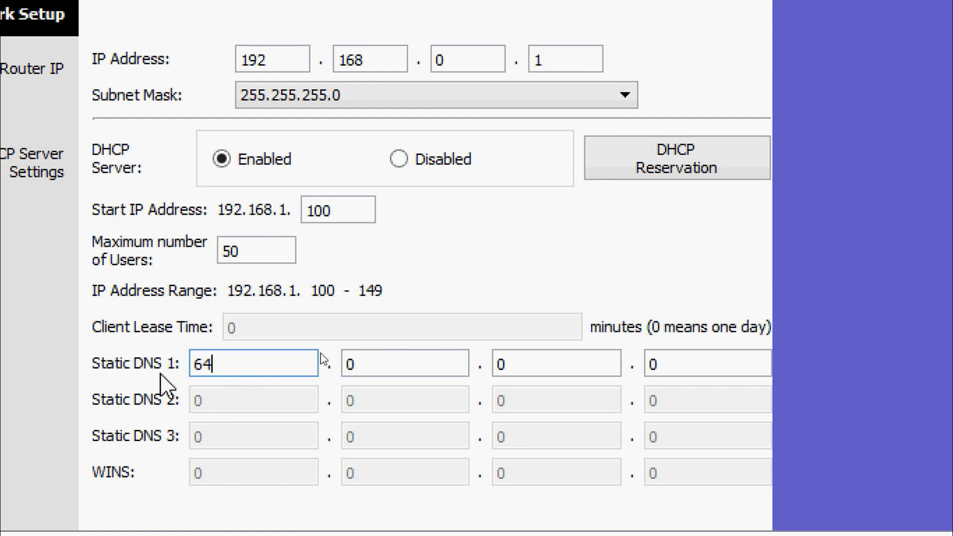
key("Tab")
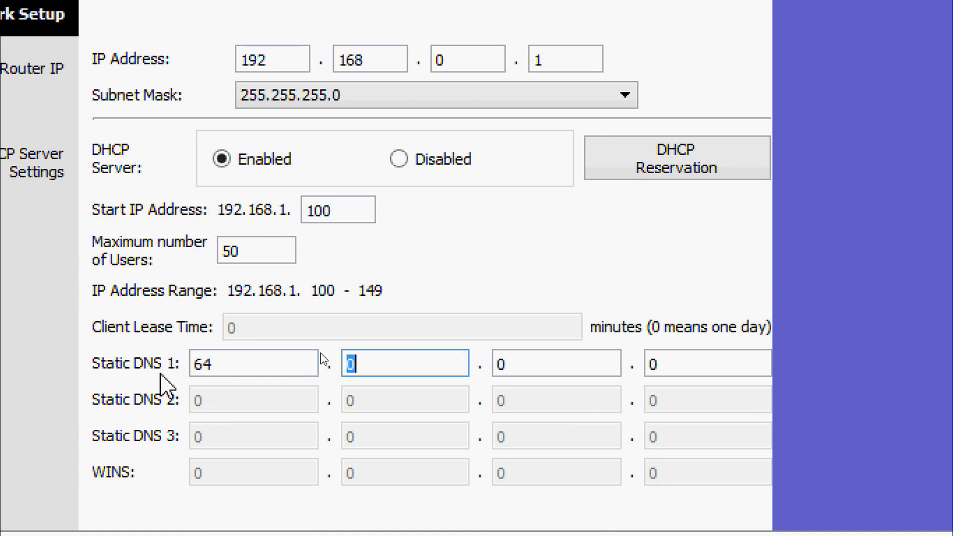
key("Tab")
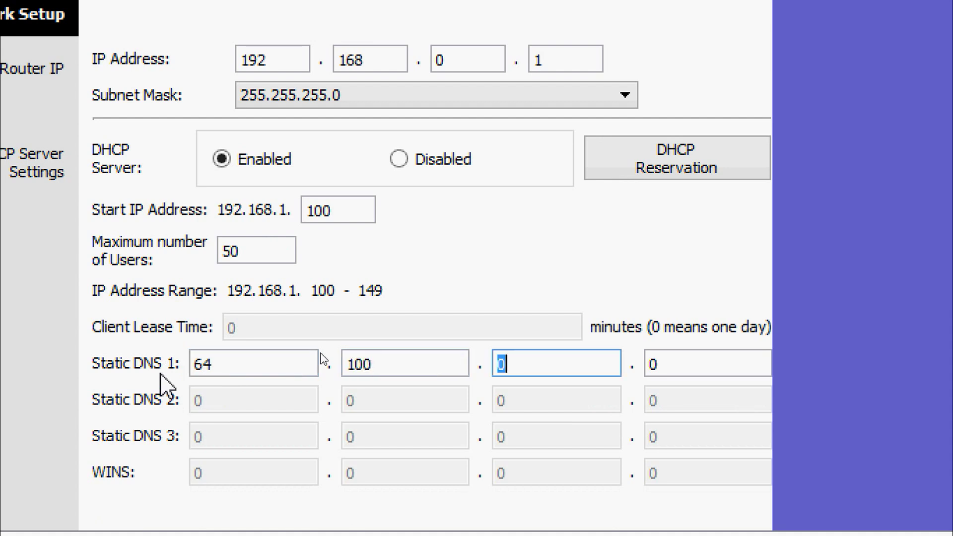
key("Tab")
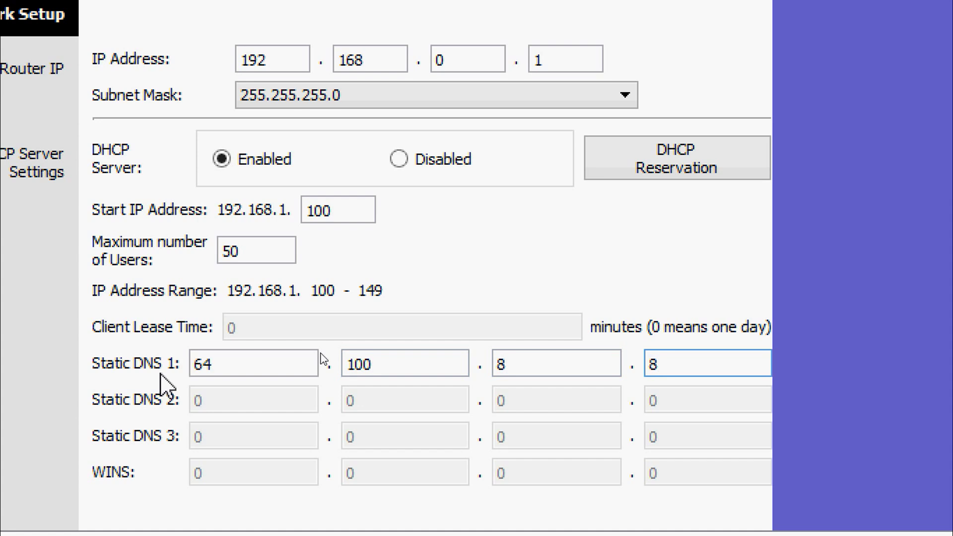
left_click(501, 298)
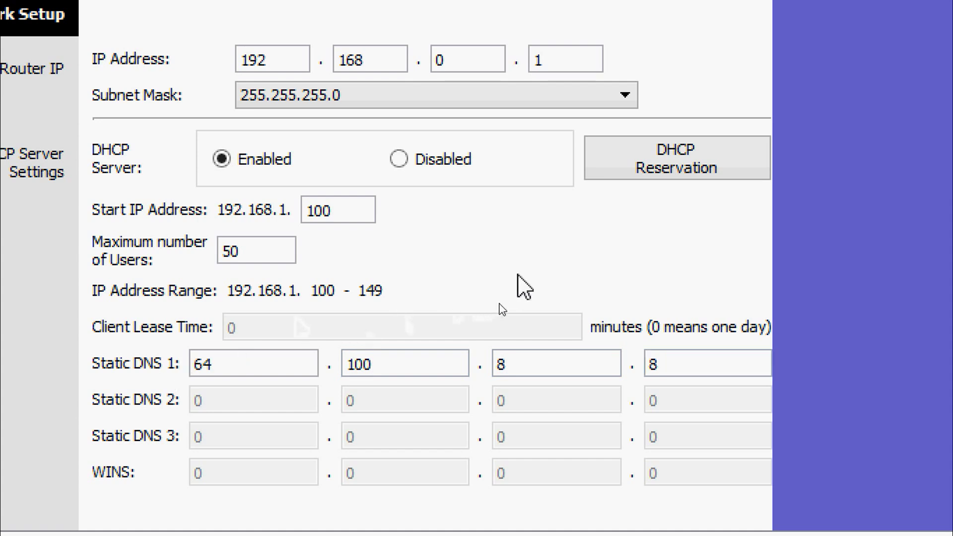
Save the WRS router's setup changes and close its device window
scroll(500, 303, "down", 10)
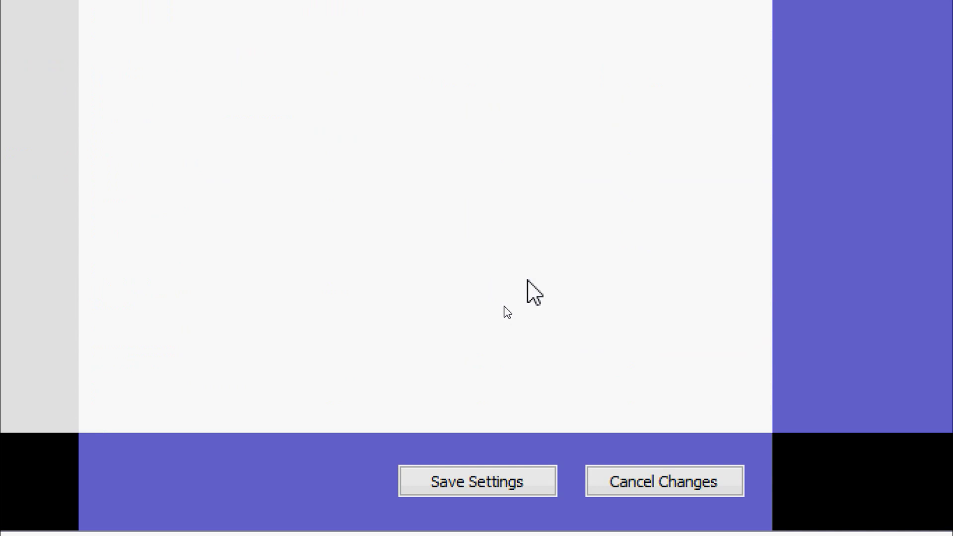
left_click(500, 474)
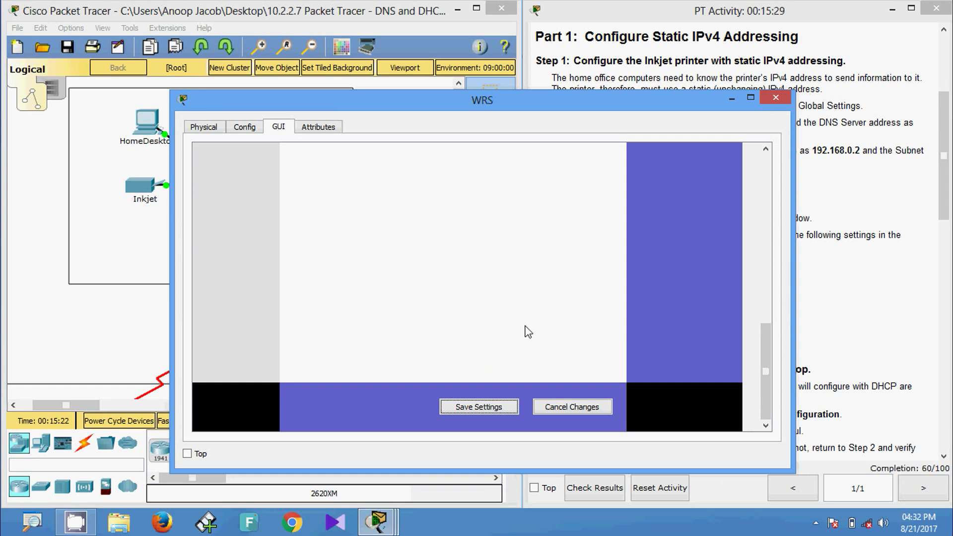
scroll(528, 332, "up", 10)
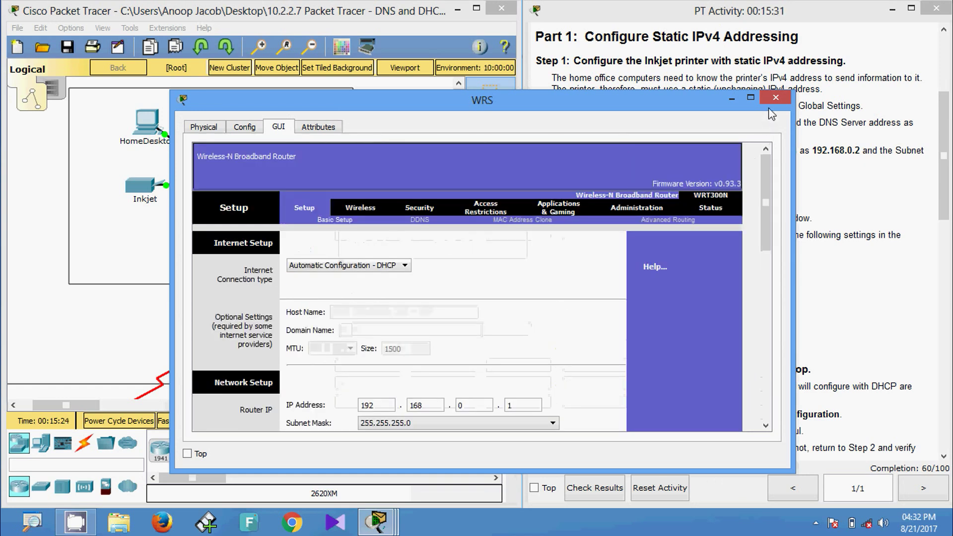
left_click(776, 98)
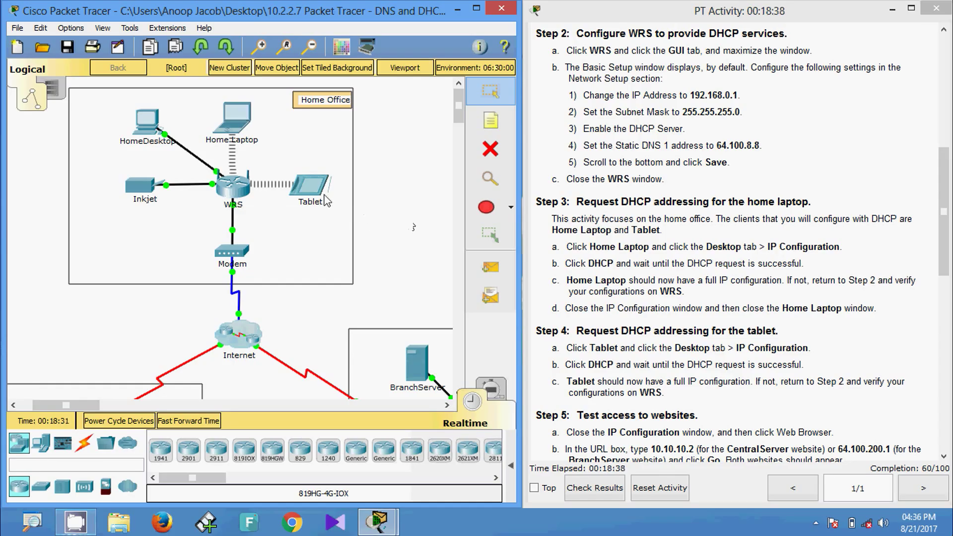
Switch the Home Laptop's IP configuration to DHCP addressing
left_click(231, 119)
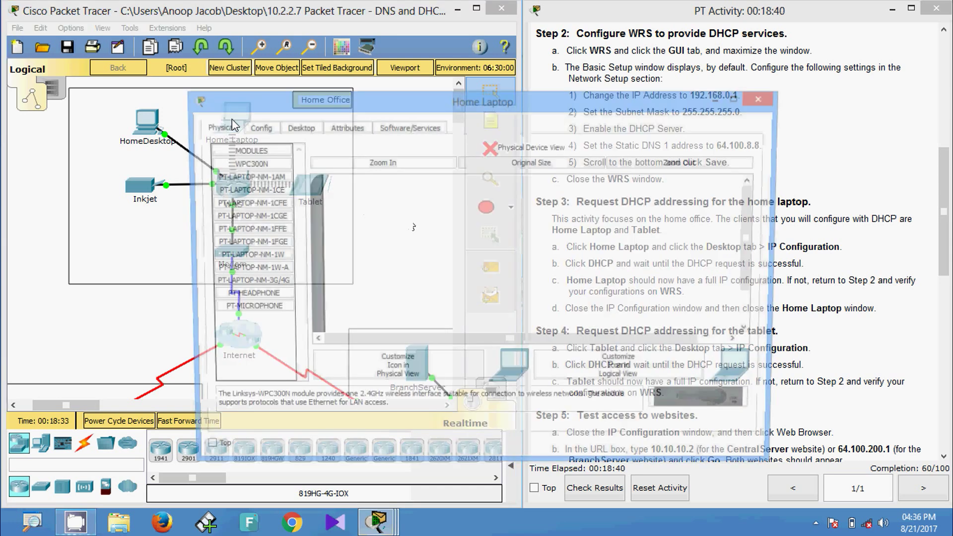
left_click(293, 129)
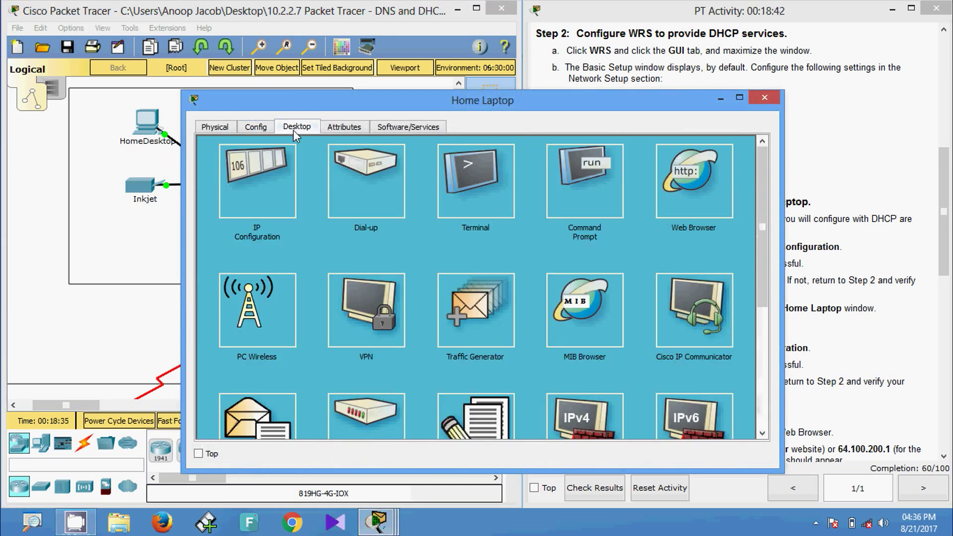
left_click(255, 199)
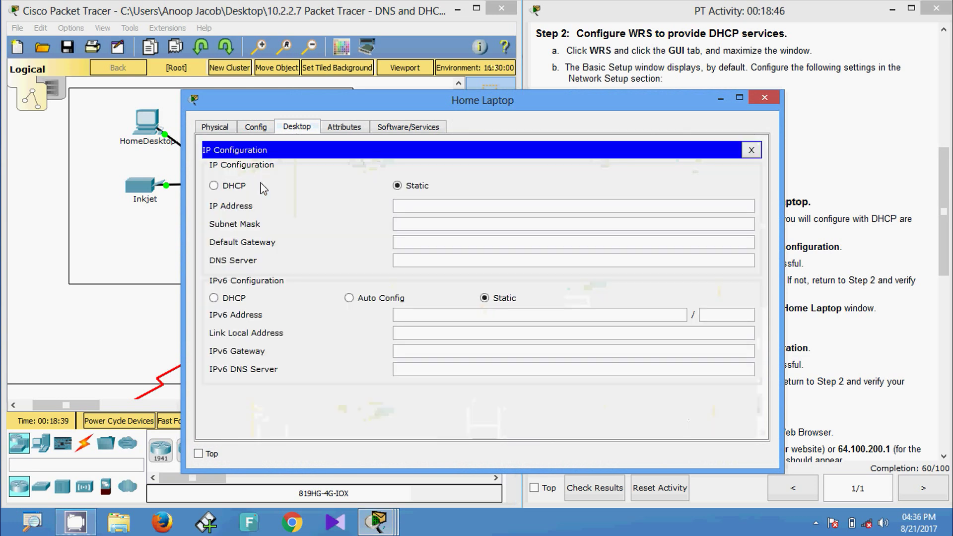
left_click(235, 187)
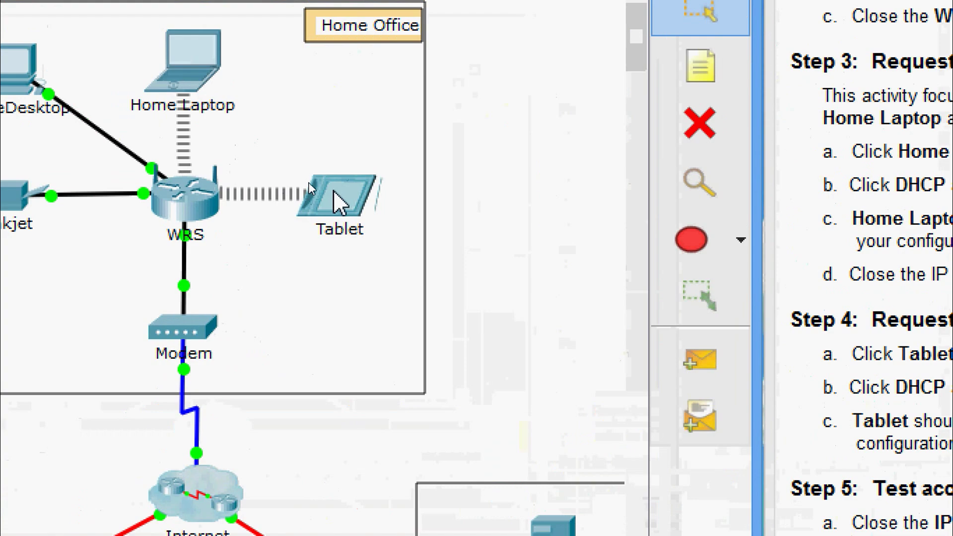
Switch the Tablet's Wireless0 IP configuration to DHCP, wait for the request to complete and close its device window
left_click(339, 202)
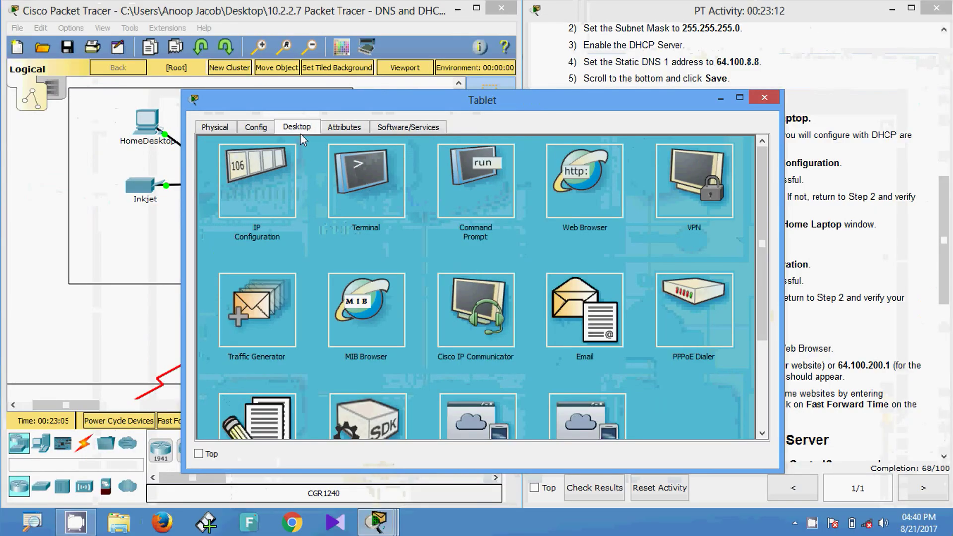
left_click(251, 198)
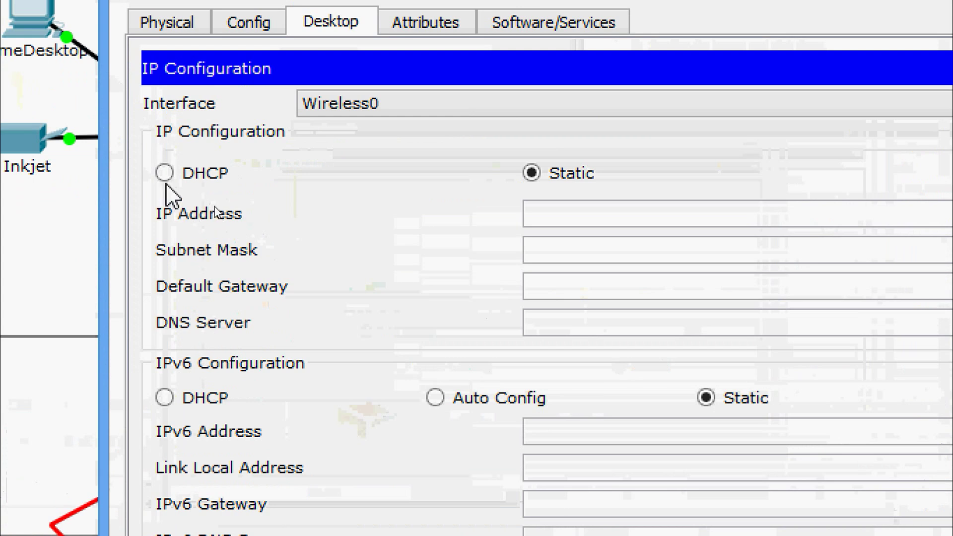
left_click(165, 173)
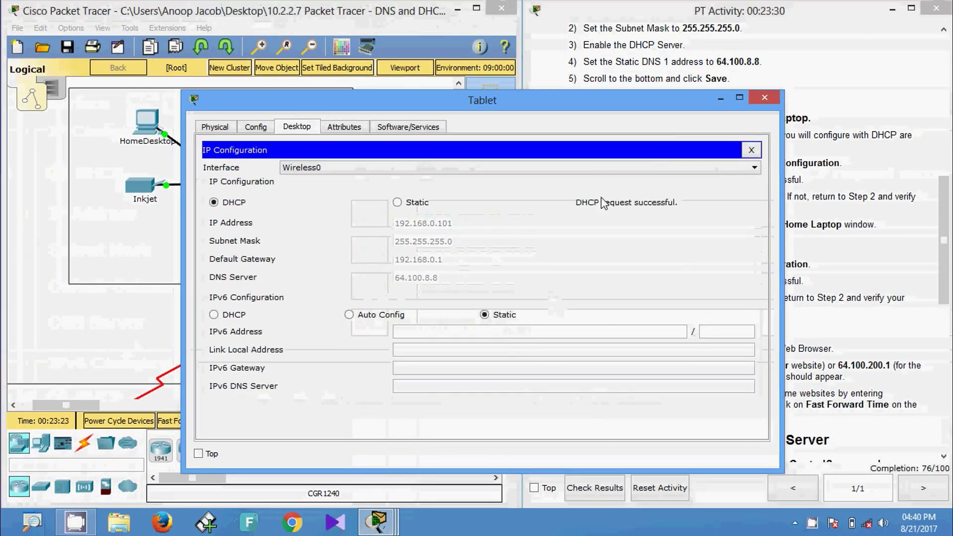
left_click(764, 97)
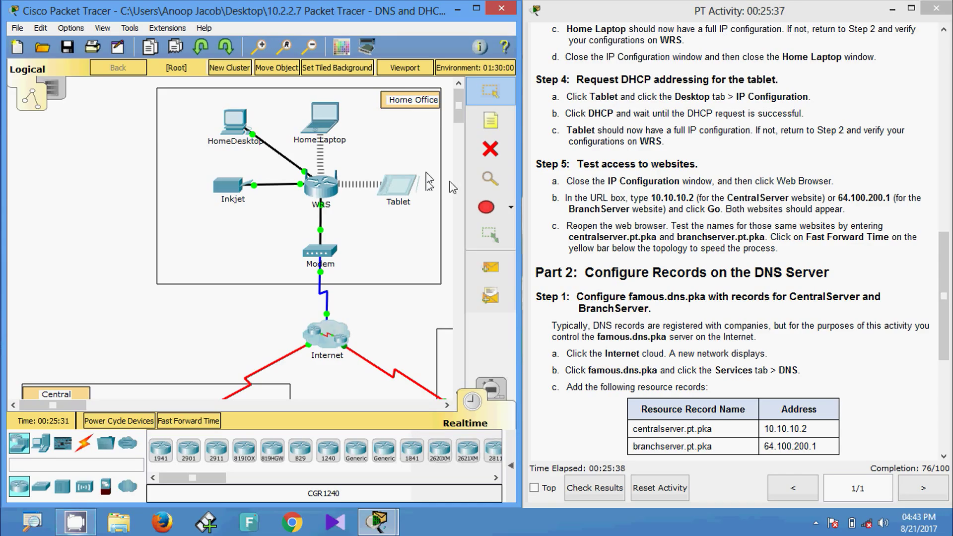
Examine the Central and Branch areas of the topology to locate CentralServer and BranchServer
left_click_drag(460, 113, 461, 133)
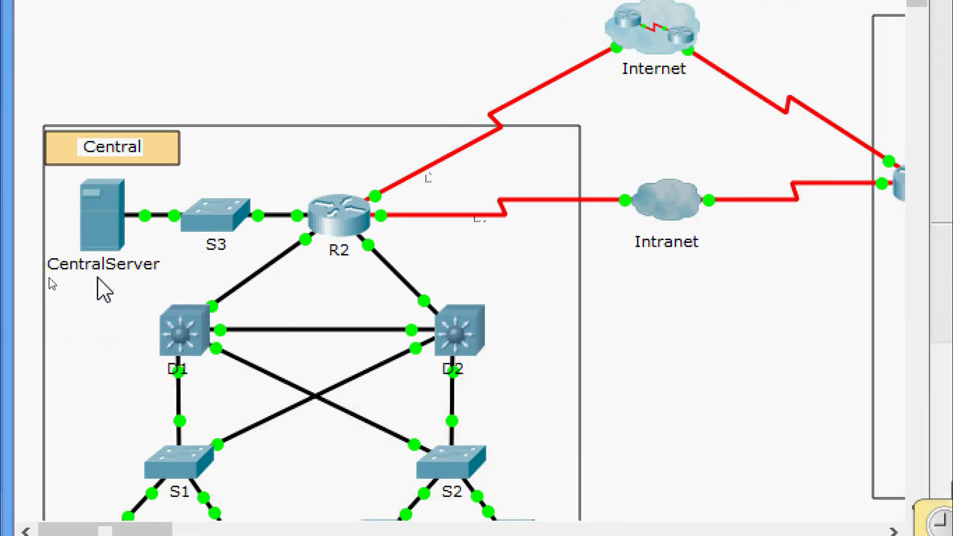
mouse_move(52, 284)
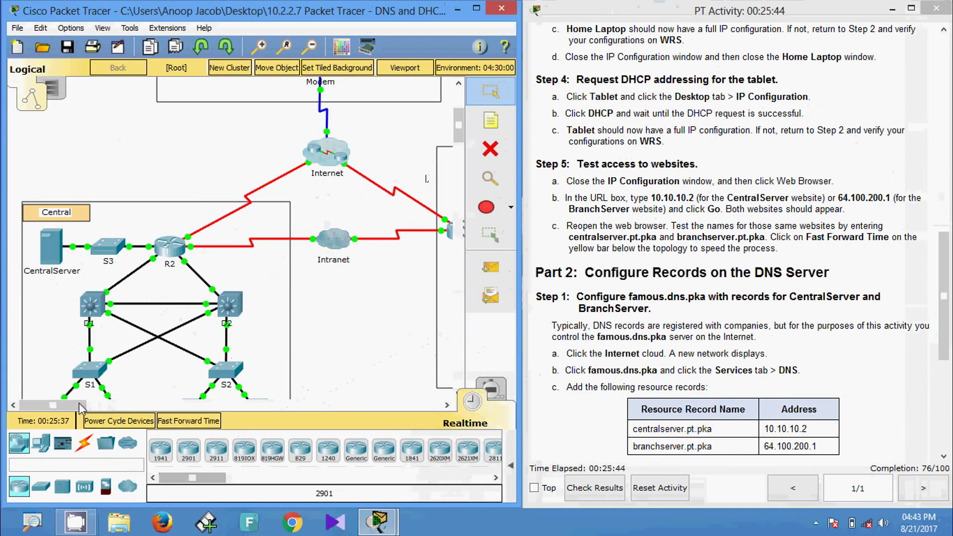
left_click_drag(149, 530, 199, 535)
left_click_drag(102, 408, 131, 408)
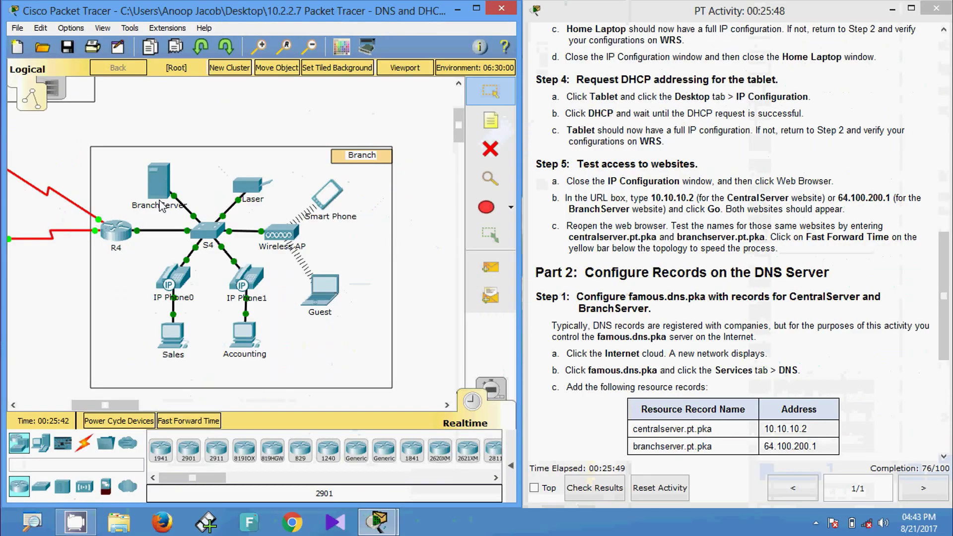
left_click_drag(104, 405, 52, 405)
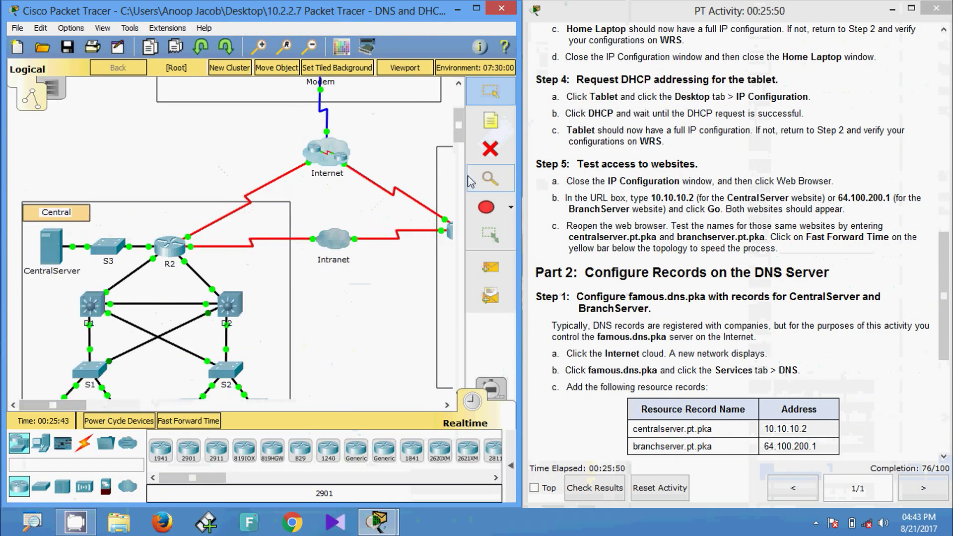
left_click_drag(460, 139, 460, 121)
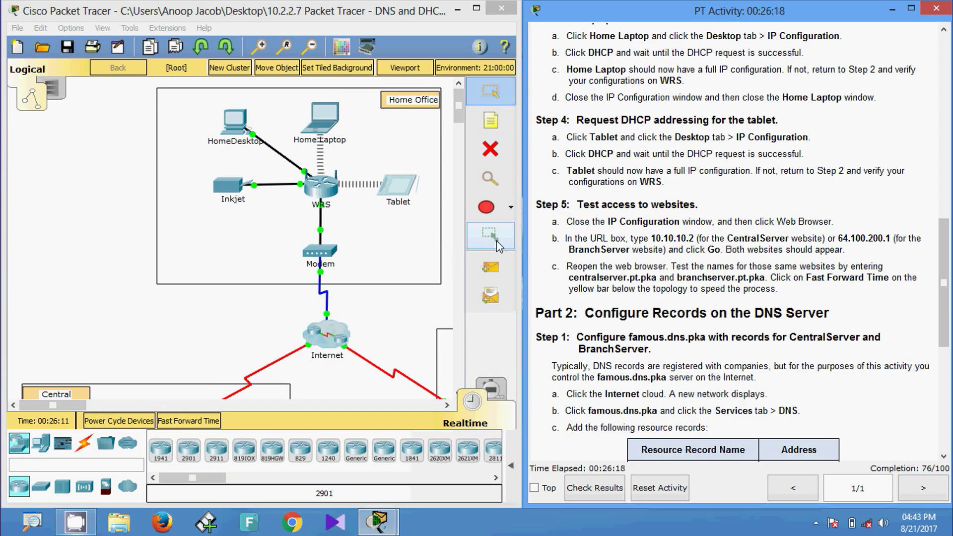
Load the CentralServer website at 10.10.10.2 in the Tablet's web browser
left_click(398, 191)
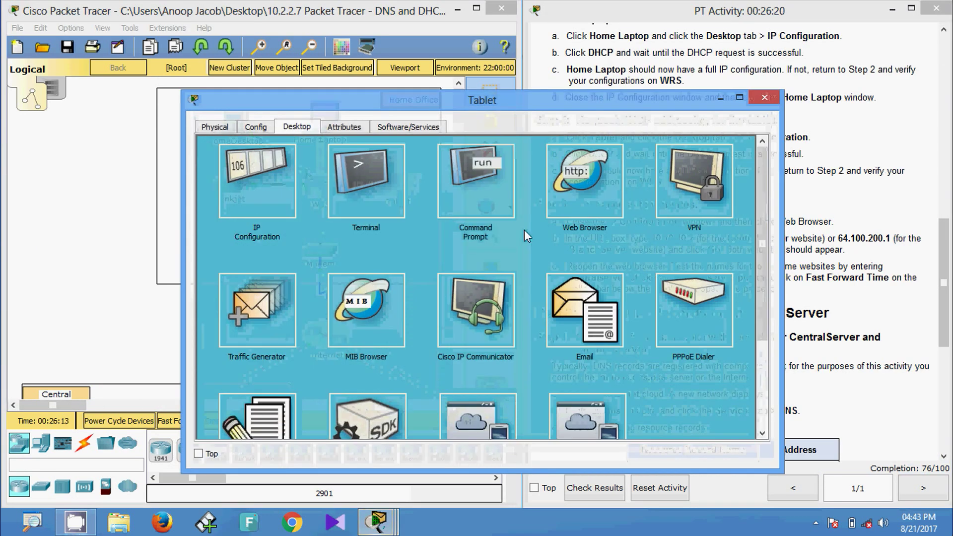
left_click(576, 209)
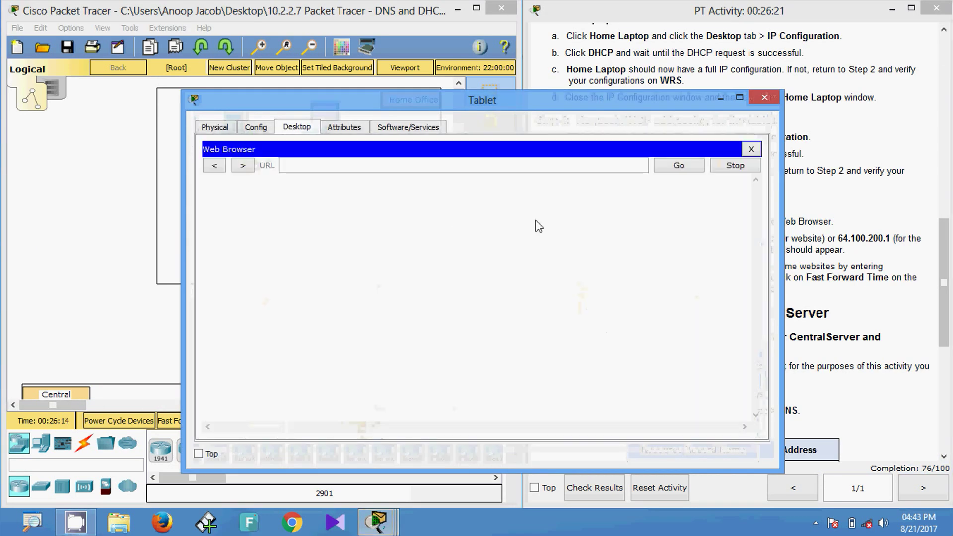
left_click(326, 170)
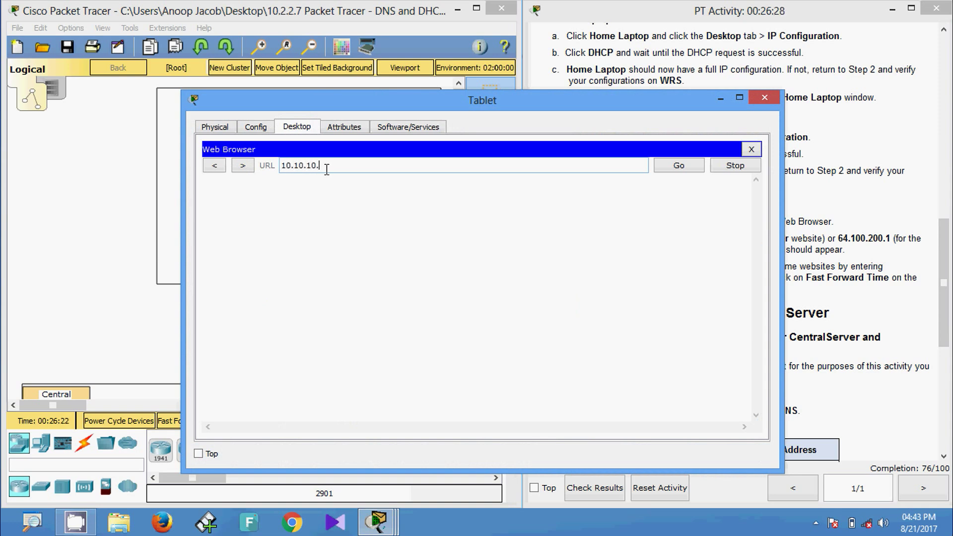
type("10.10.10.2")
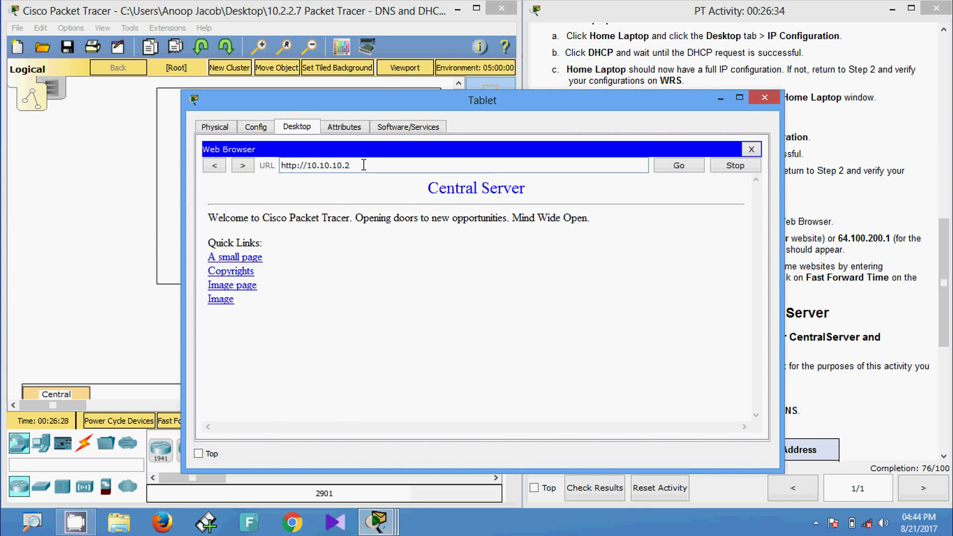
Load the BranchServer website at 64.100.200.1 in the Tablet's web browser
left_click_drag(363, 165, 272, 171)
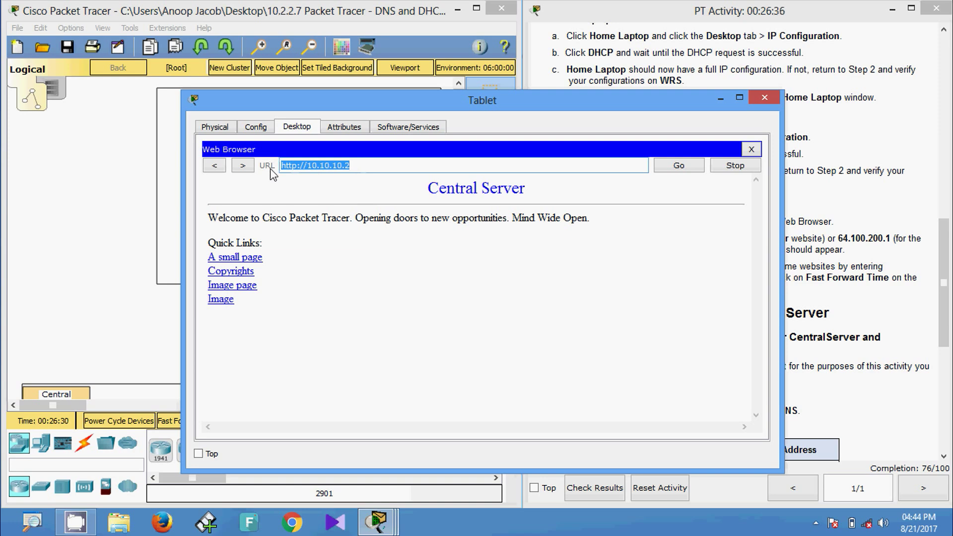
type("64.100.200.1")
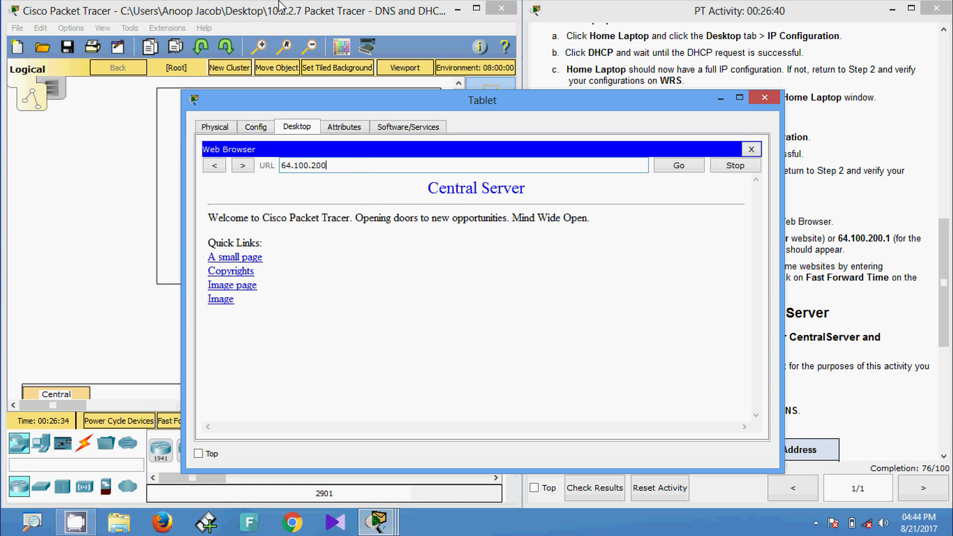
left_click(678, 167)
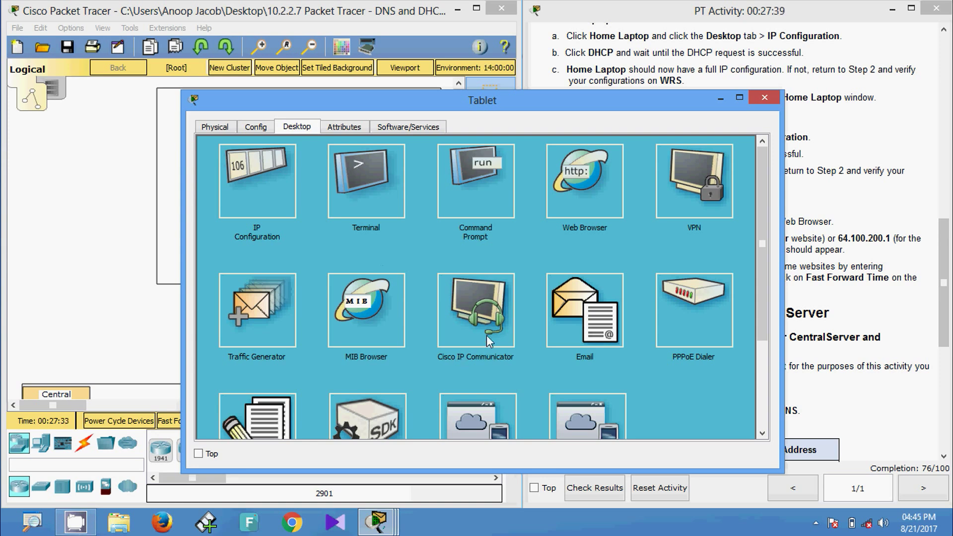
Reopen the Tablet's web browser and test the website name centralserver.pt.pka
left_click(583, 209)
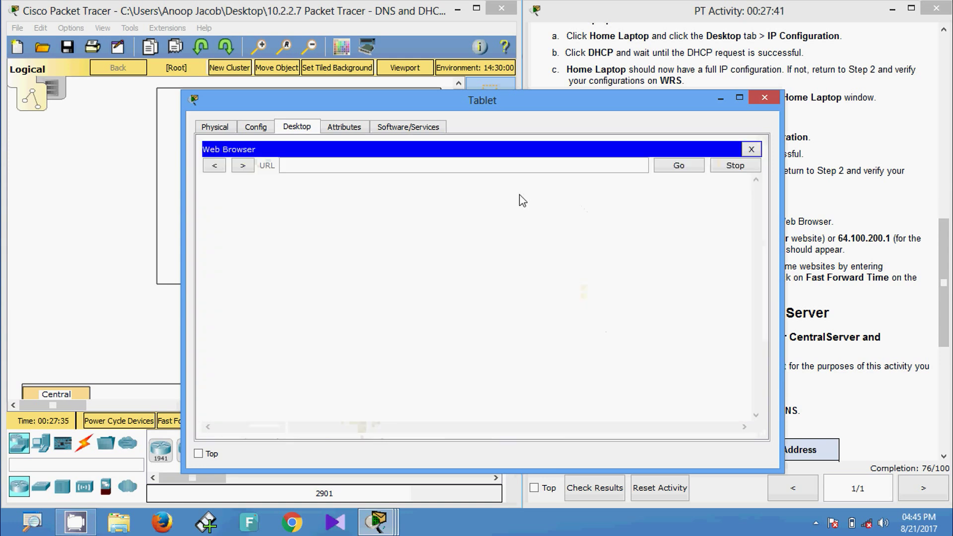
left_click(489, 165)
type("centralserver.pt.pka")
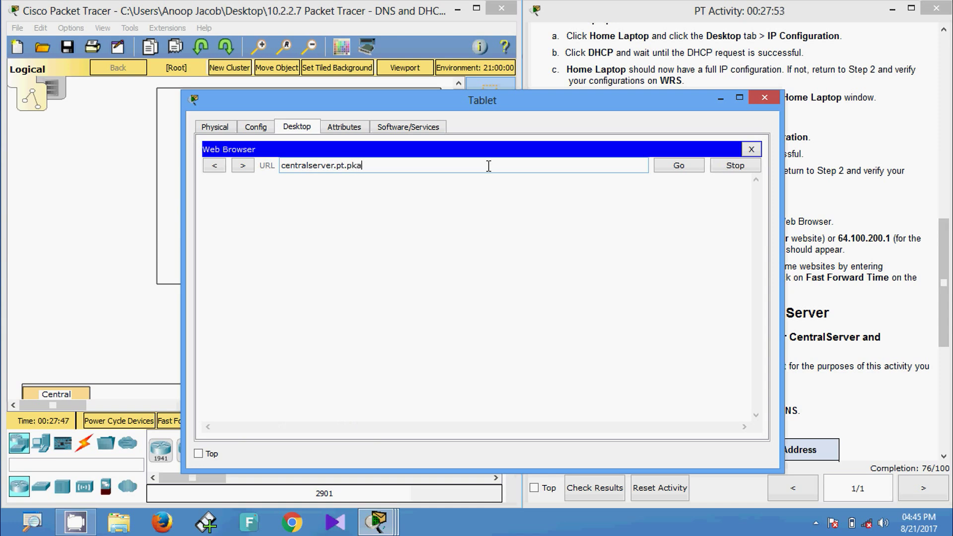
left_click(676, 167)
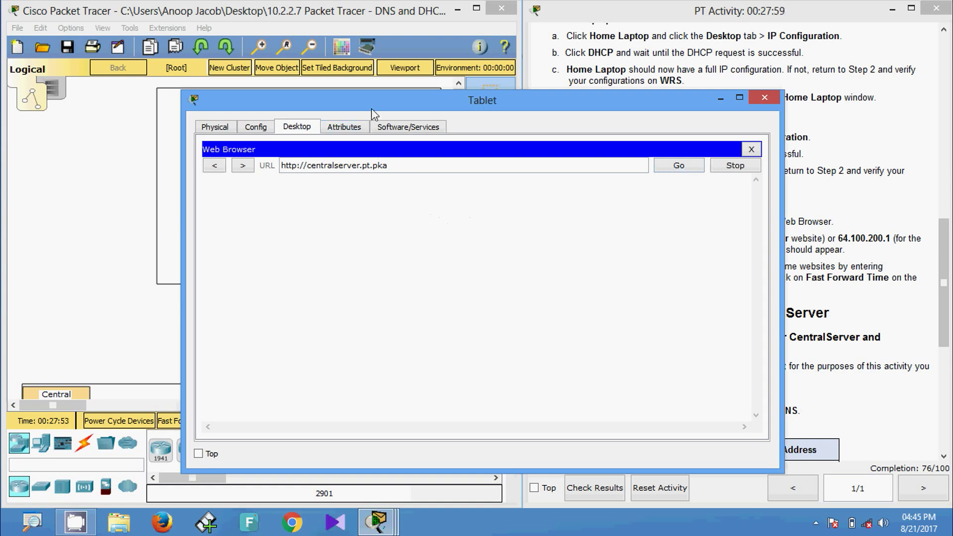
left_click_drag(371, 106, 367, 38)
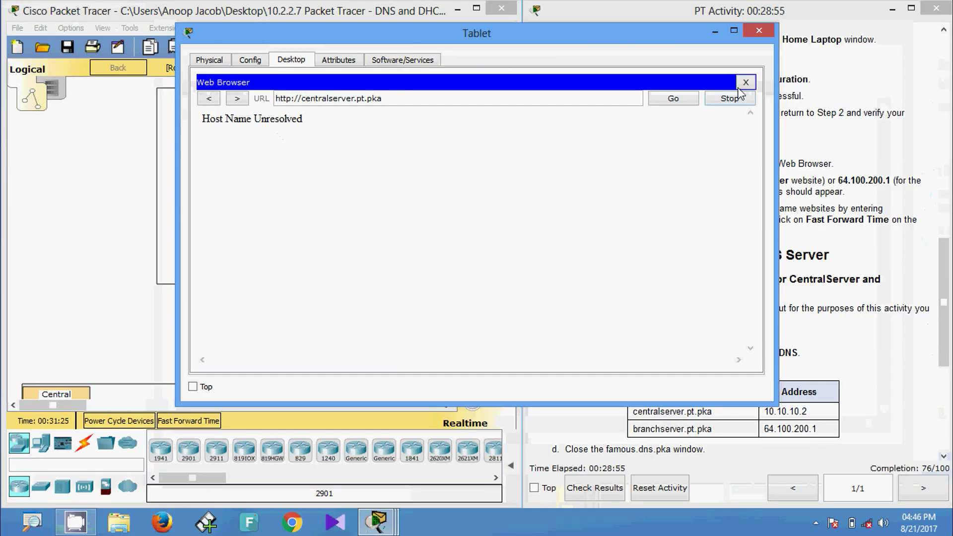
Restart the Tablet's web browser and test the website name branchserver.pt.pka
left_click(740, 79)
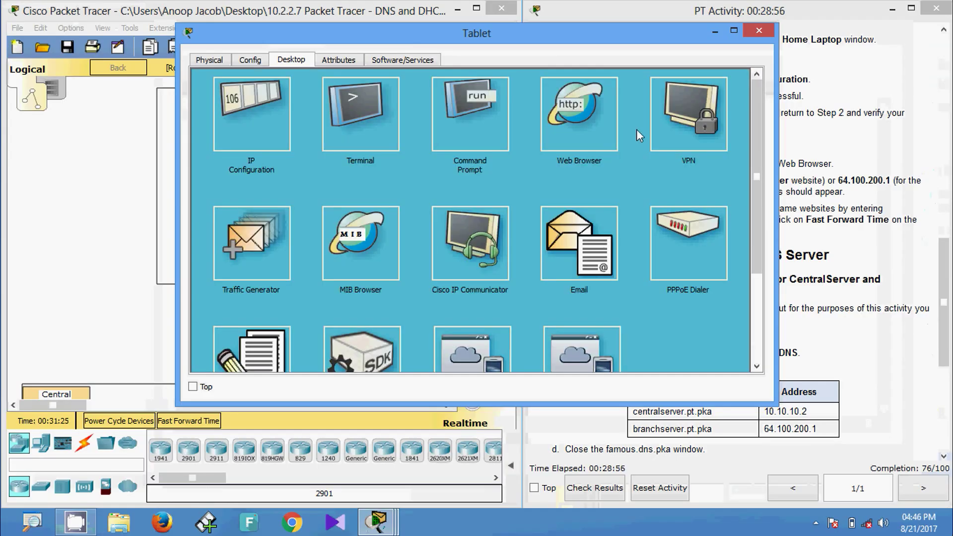
left_click(556, 130)
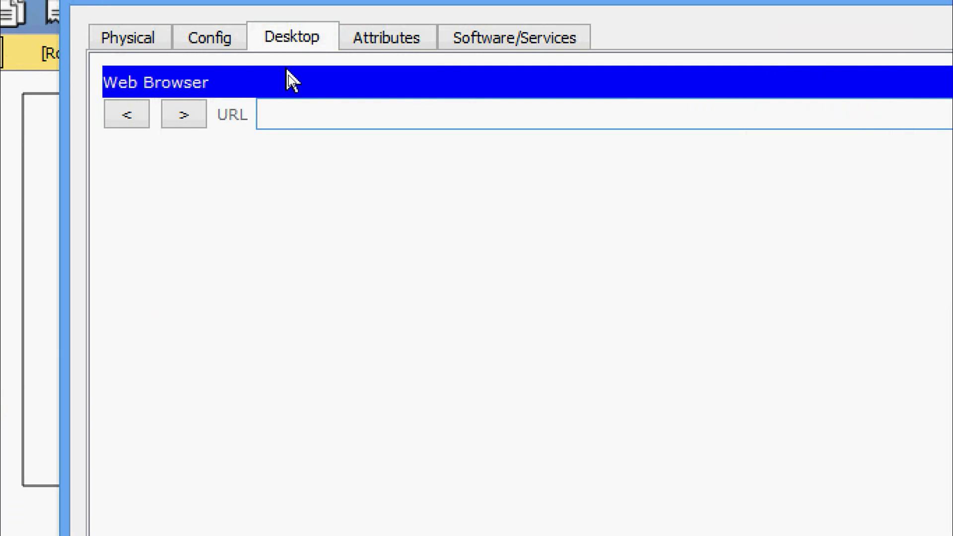
type("branchserver./")
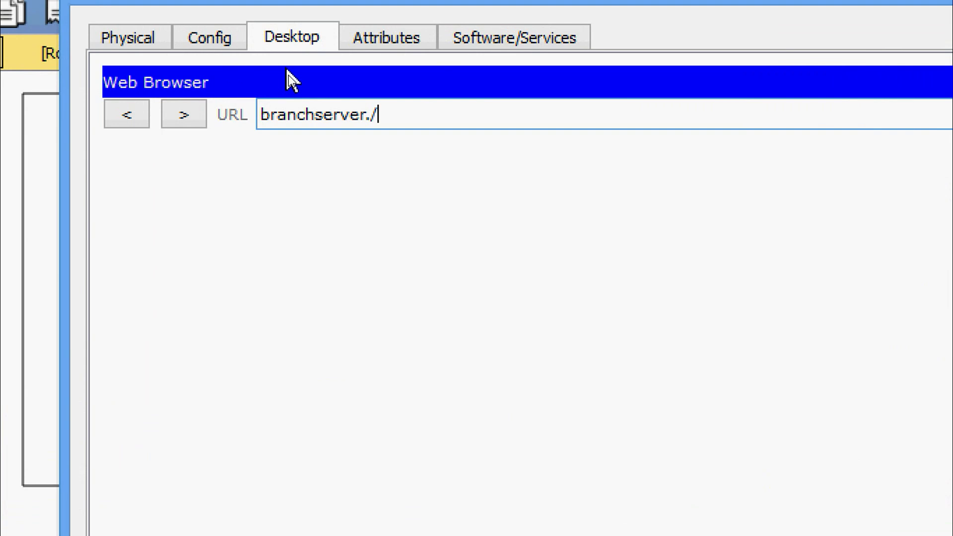
key("BackSpace")
type("bt")
key("BackSpace")
key("BackSpace")
type("pt.pka")
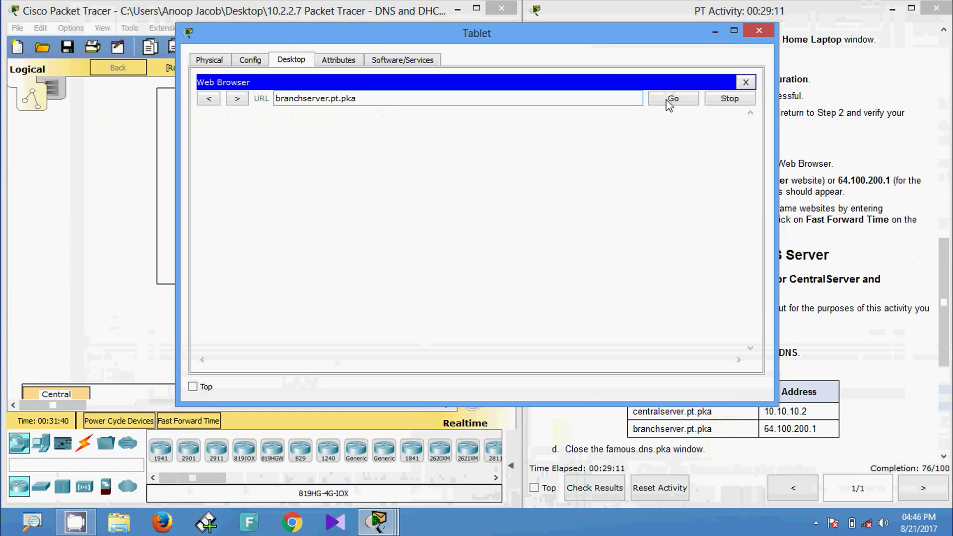
left_click(670, 99)
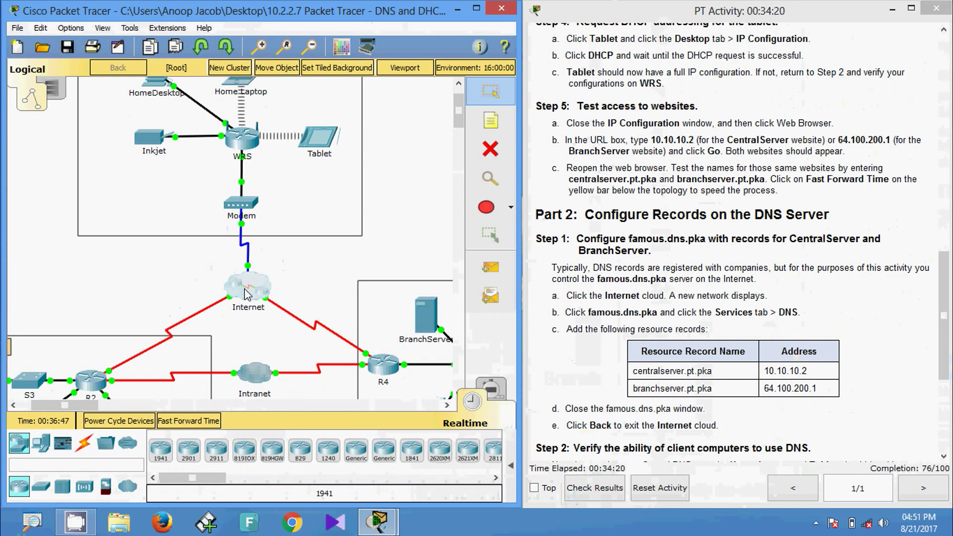
Enter the Internet cloud and open the DNS service settings of the famous.dns.pka server
left_click(241, 272)
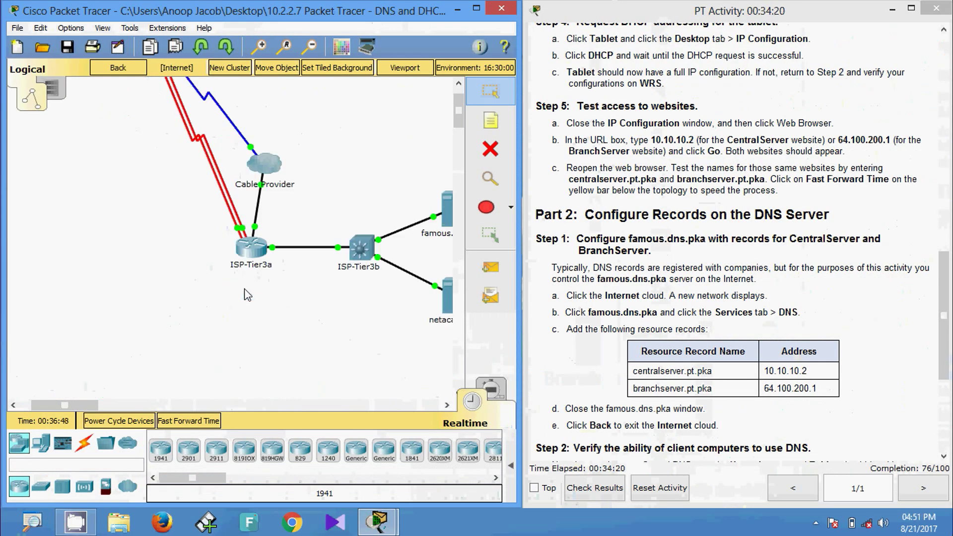
left_click_drag(91, 409, 105, 412)
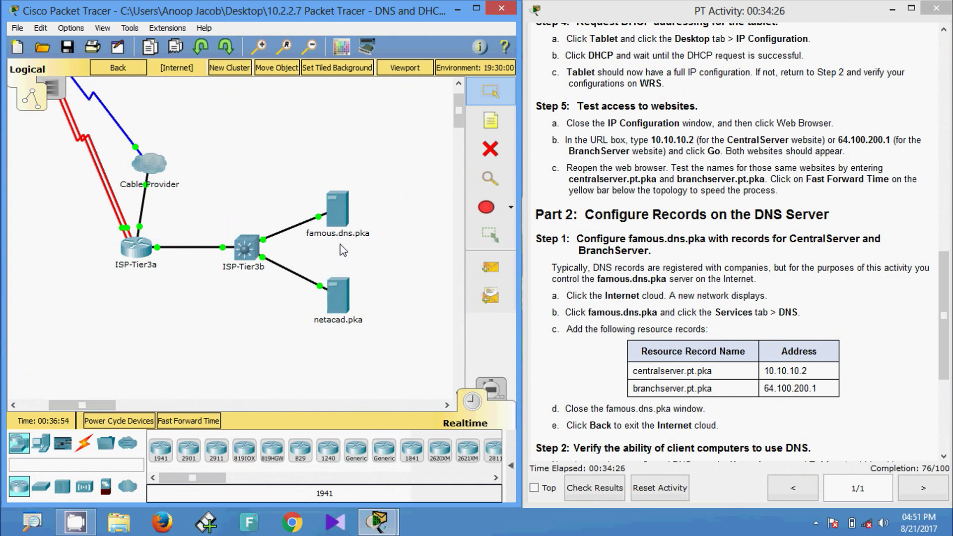
left_click(340, 214)
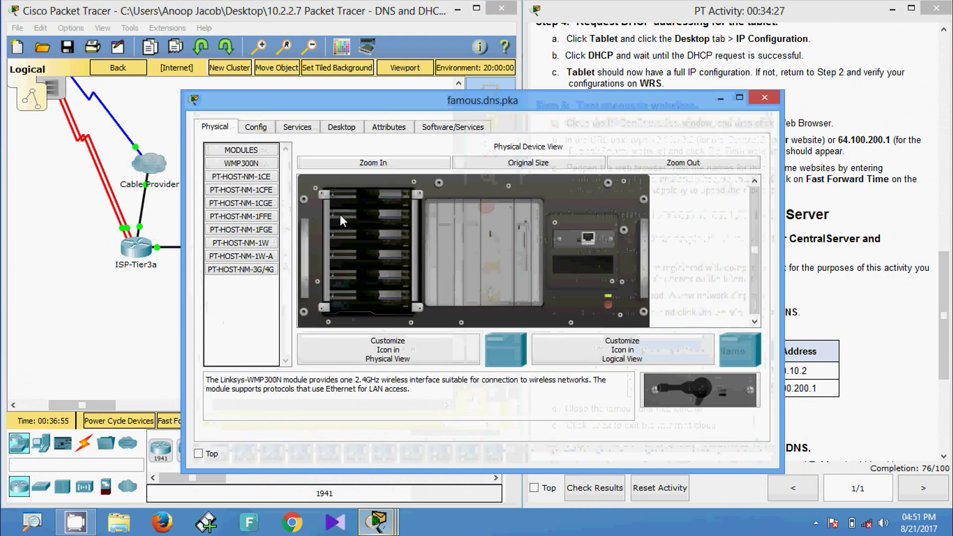
left_click(298, 128)
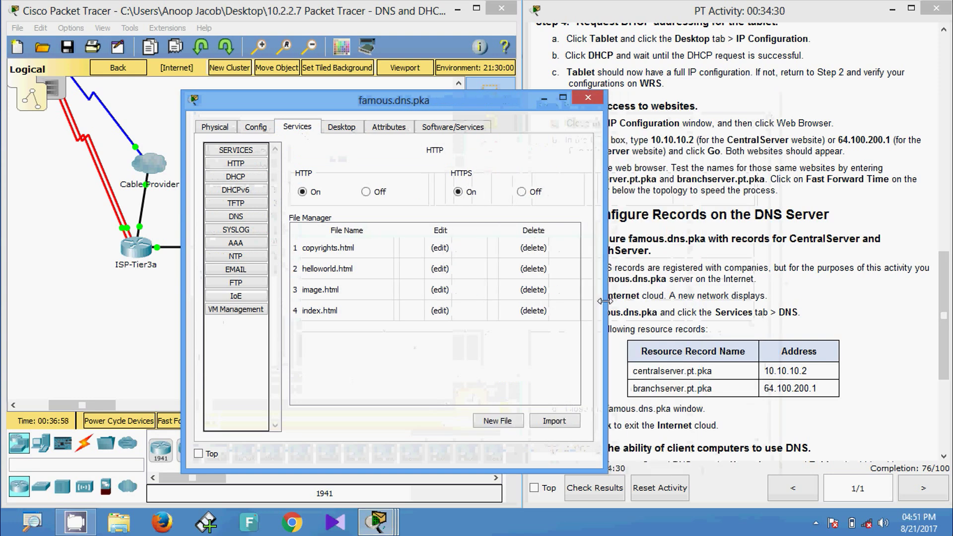
left_click_drag(432, 108, 333, 74)
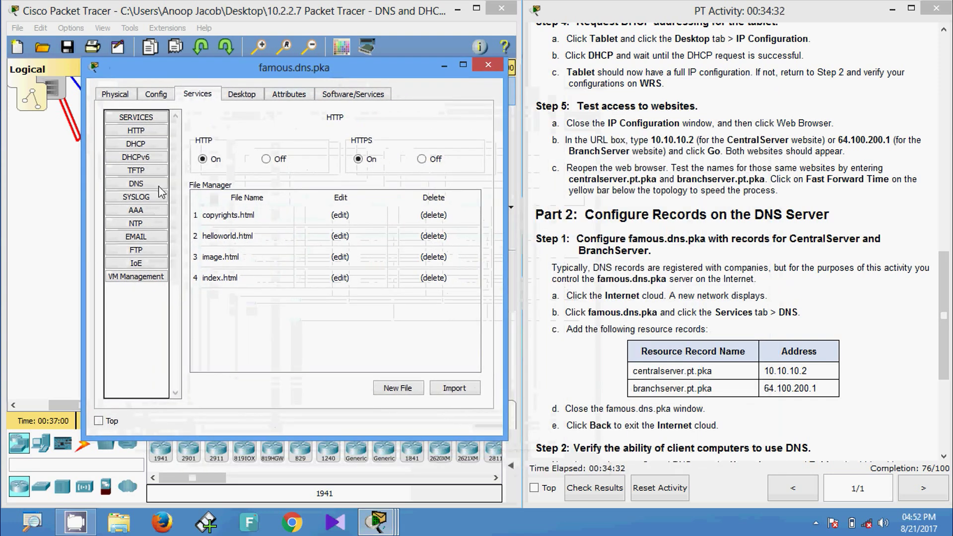
left_click(131, 185)
left_click_drag(405, 72, 402, 60)
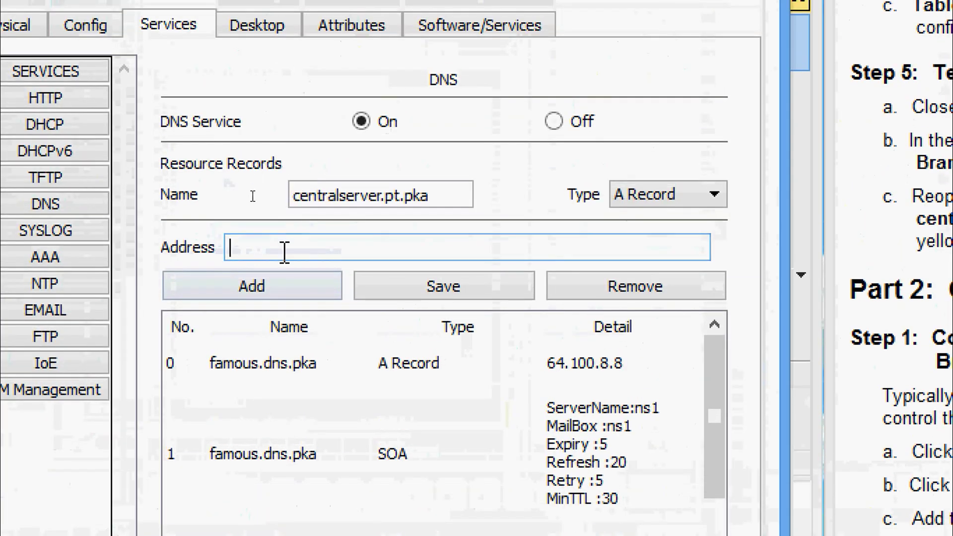
Add an A record for centralserver.pt.pka with the address 10.10.10.2 to the famous.dns.pka DNS service
type(".10.10.")
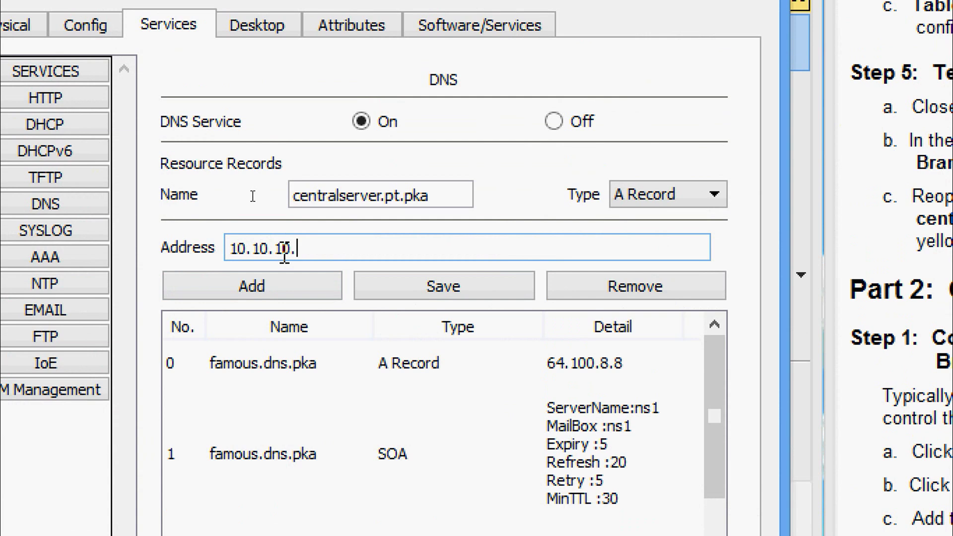
type("2")
left_click(307, 288)
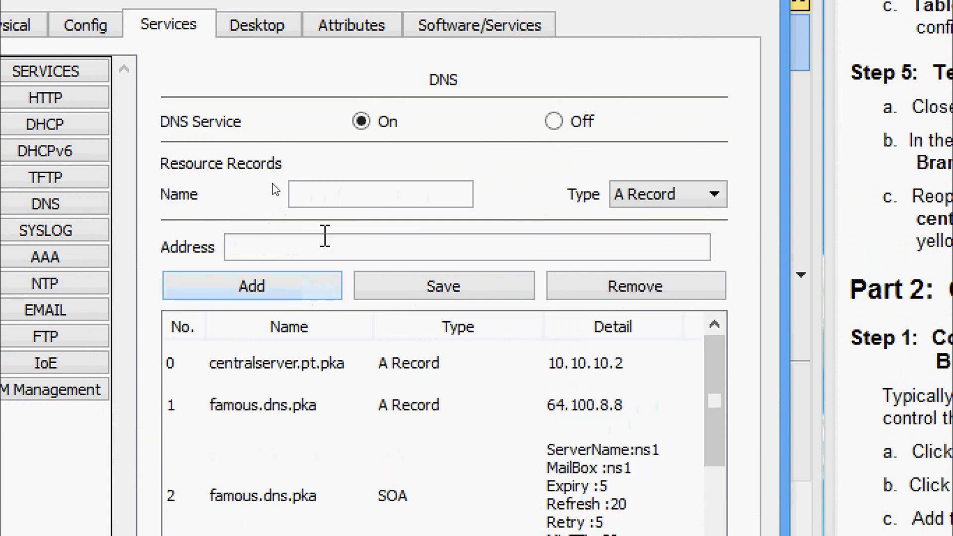
Add an A record for branchserver.pt.pka with the address 64.100.200.1 to the DNS service
left_click(356, 189)
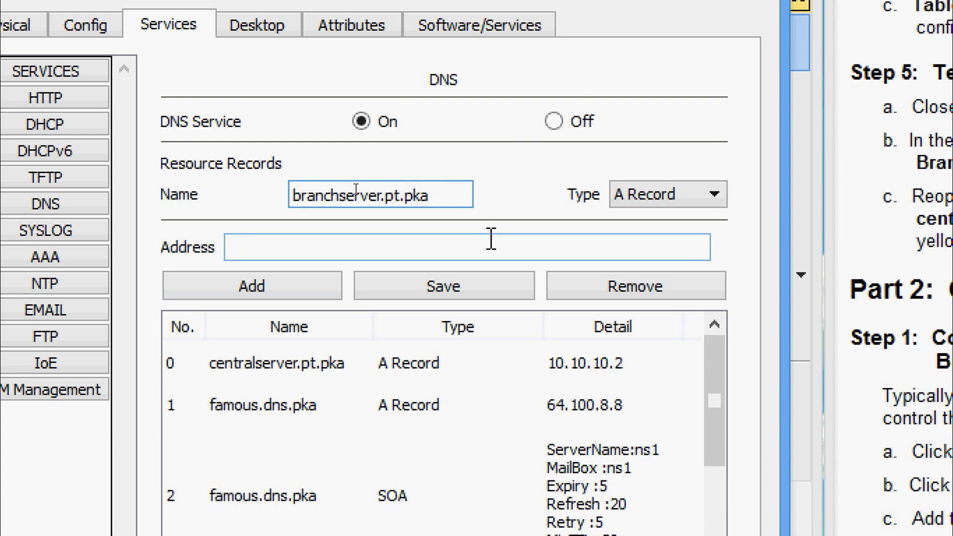
left_click(526, 240)
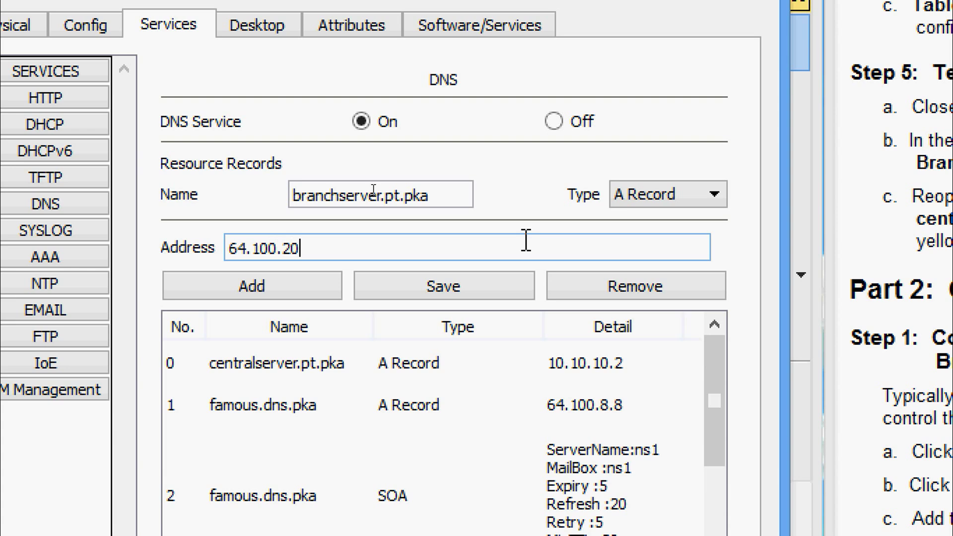
type("64.100.200.1")
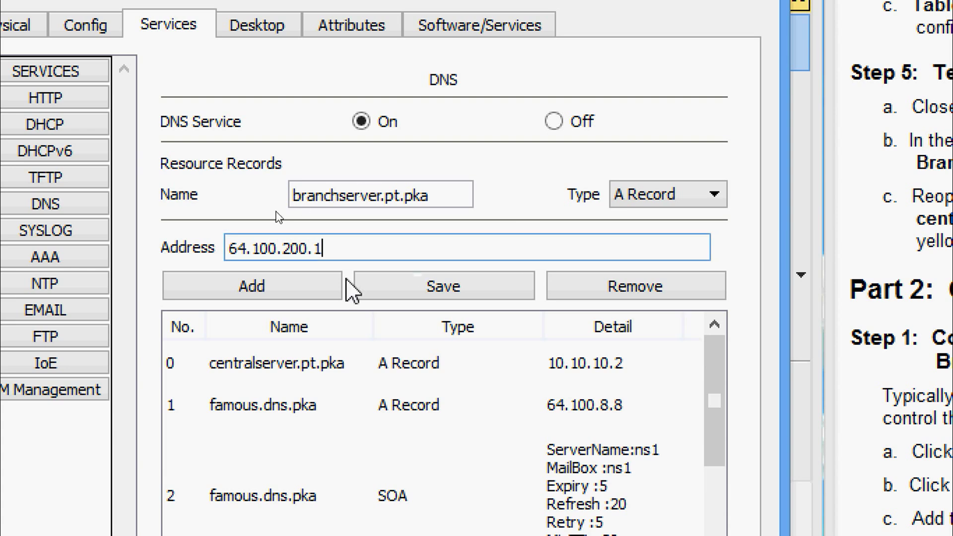
left_click(299, 282)
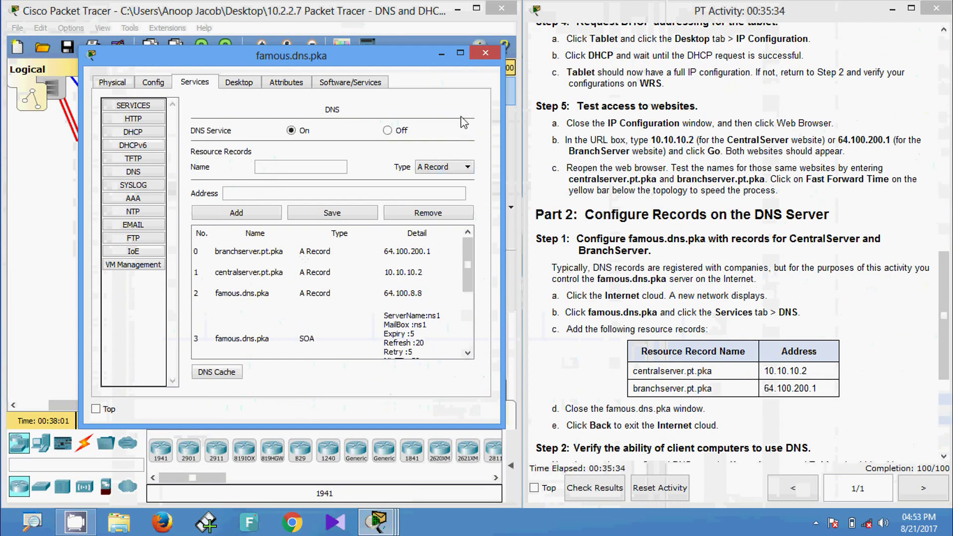
Close the famous.dns.pka server window and exit the Internet cloud to the root topology
left_click(485, 53)
left_click(118, 68)
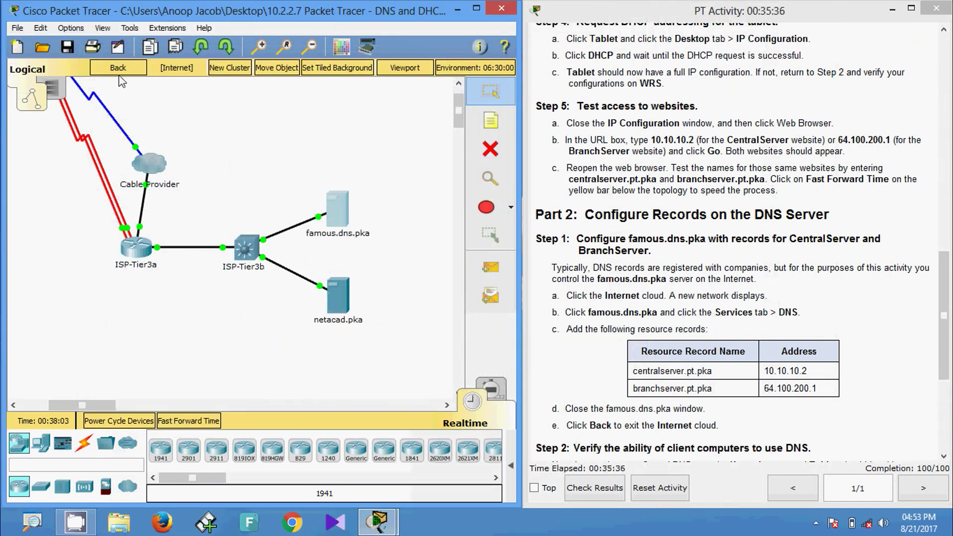
left_click_drag(82, 406, 70, 406)
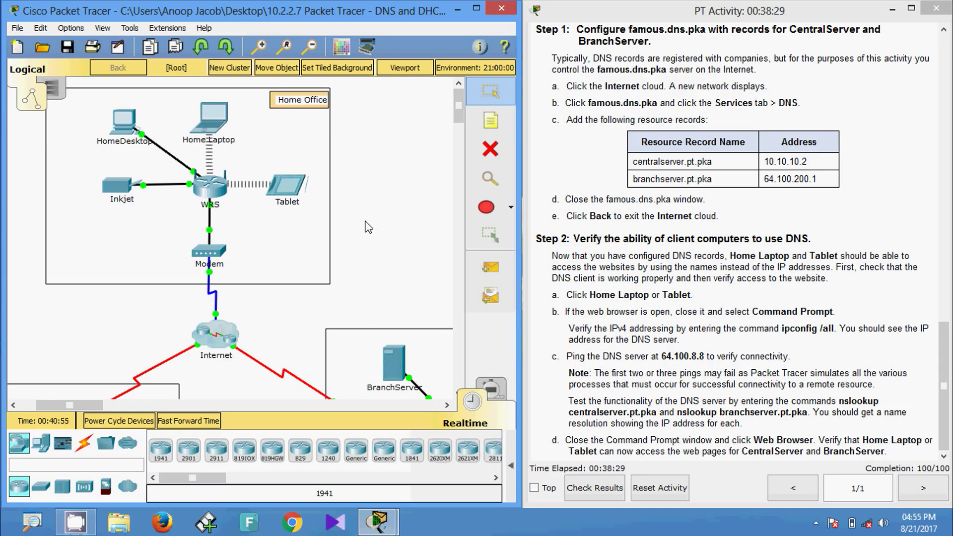
Run ipconfig /all in the Home Laptop's Command Prompt and check the DNS server address
left_click(216, 121)
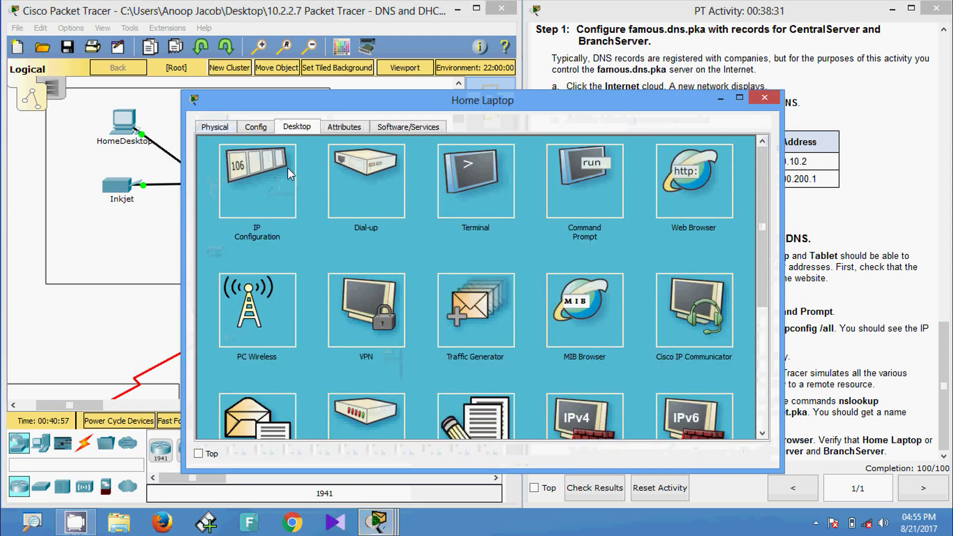
left_click(599, 189)
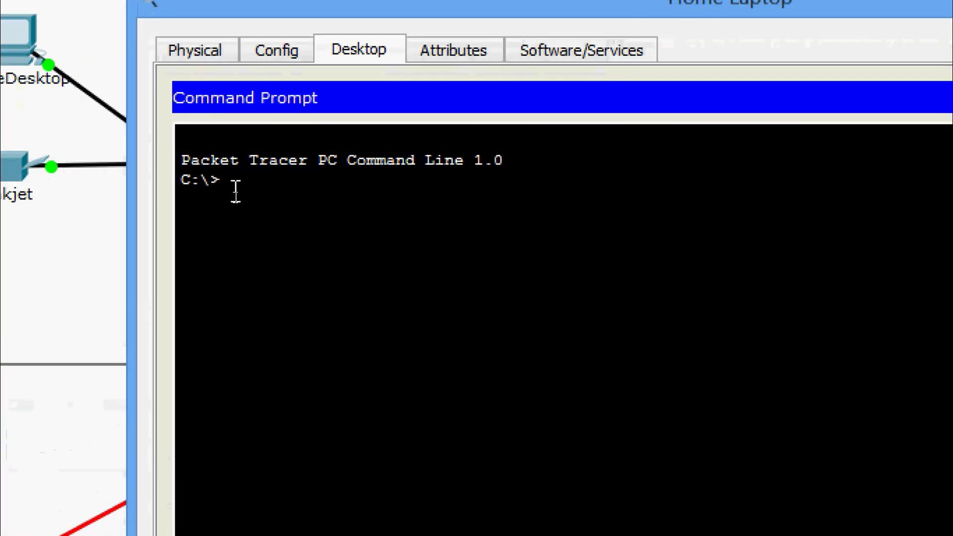
type("ipconfdig")
key("BackSpace")
key("BackSpace")
key("BackSpace")
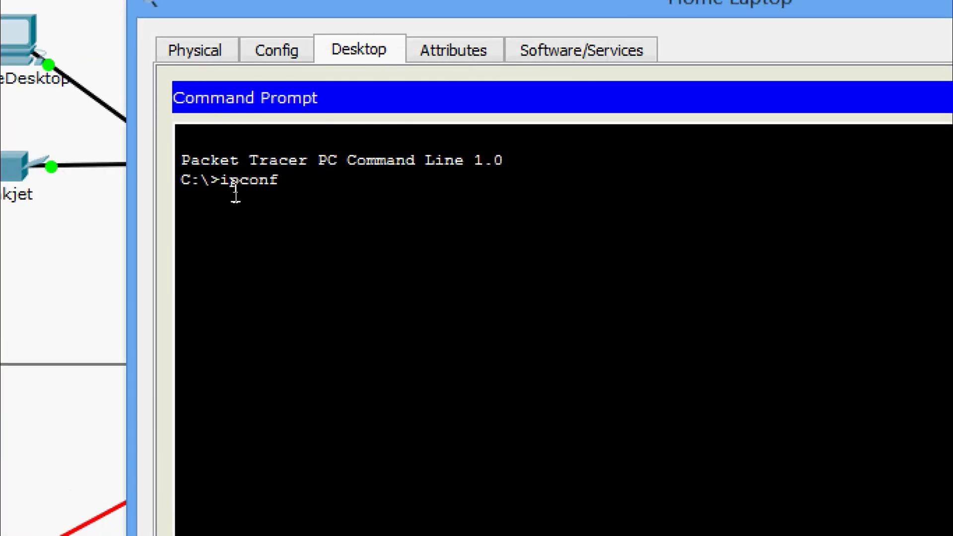
type("ig /all")
key("Return")
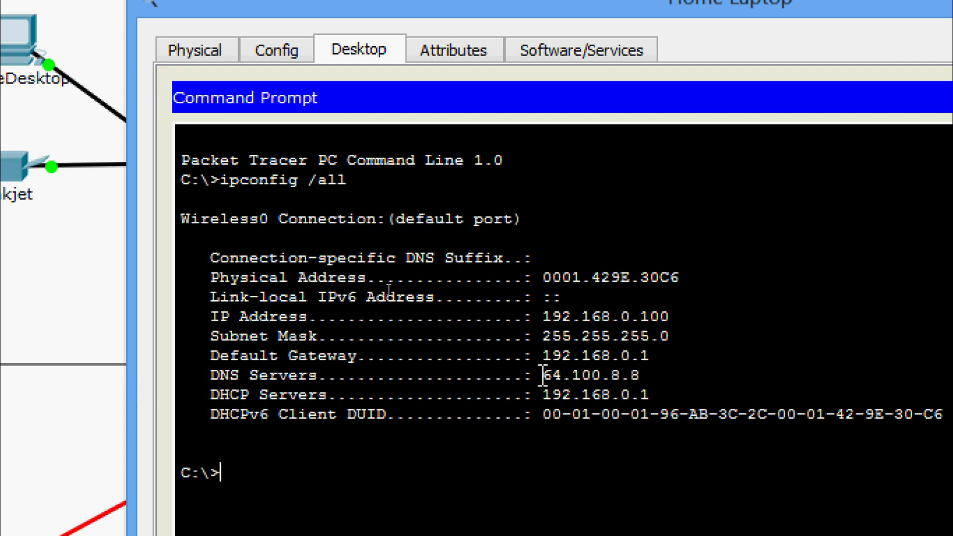
left_click_drag(543, 375, 667, 380)
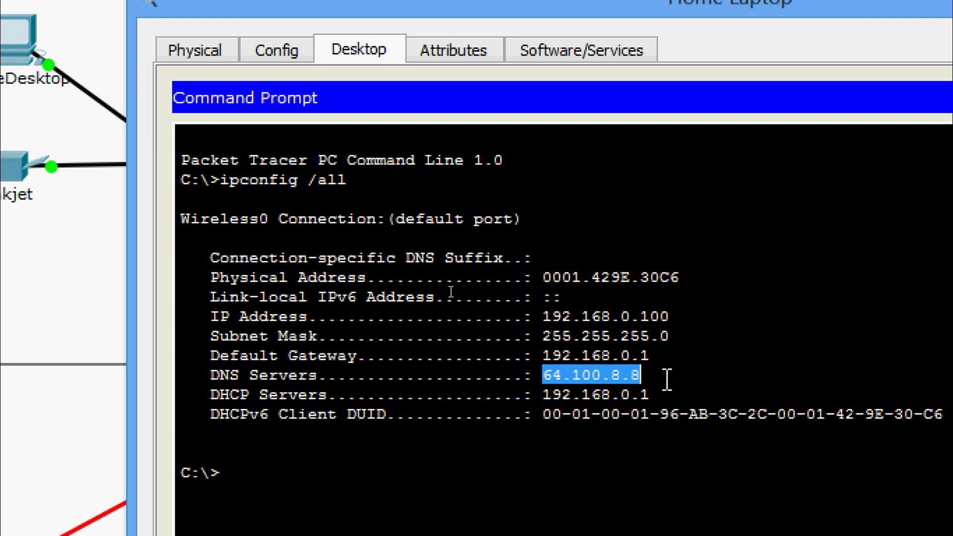
Ping the DNS server at 64.100.8.8 from the Home Laptop
left_click(260, 473)
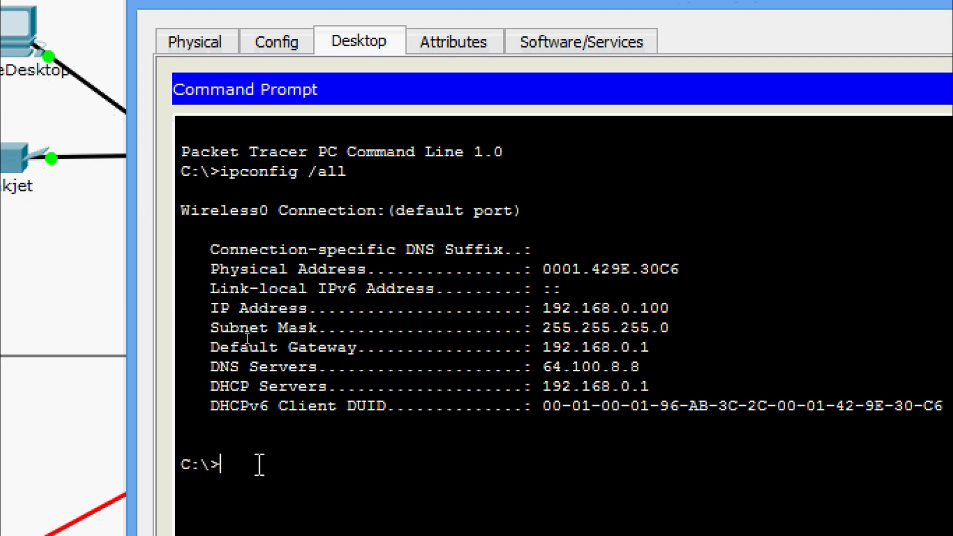
type("ping 64.100.8.8")
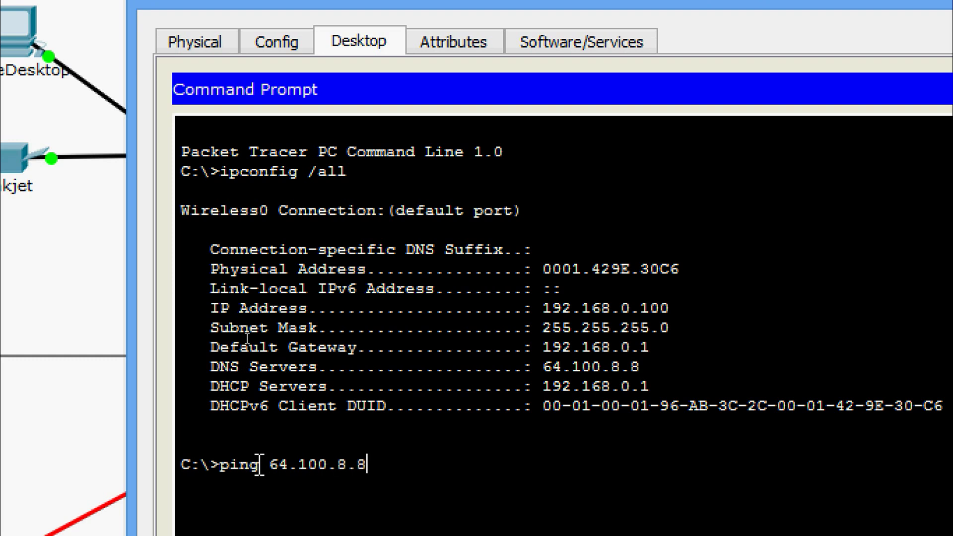
key("Return")
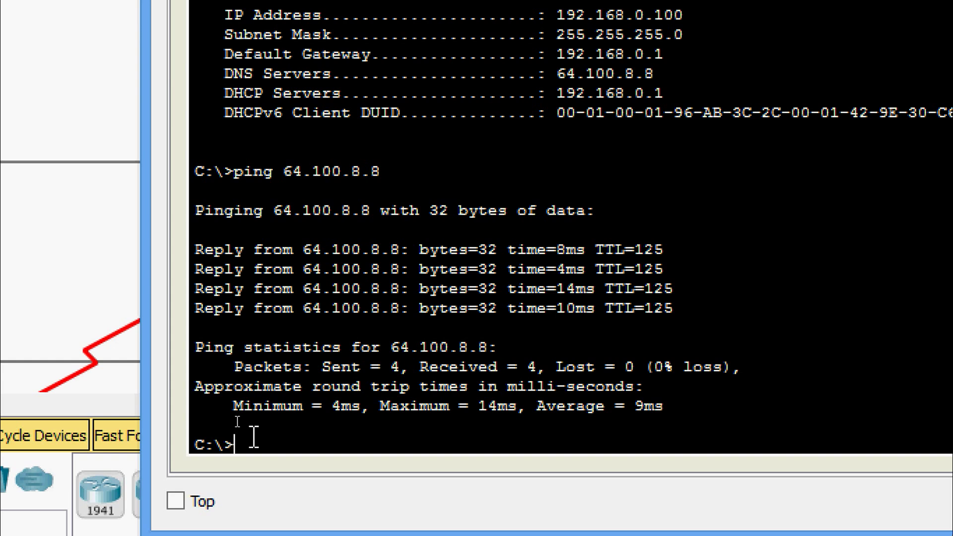
Run nslookup centralserver.pt.pka on the Home Laptop and check the server and name resolution lines
type("nslookuip")
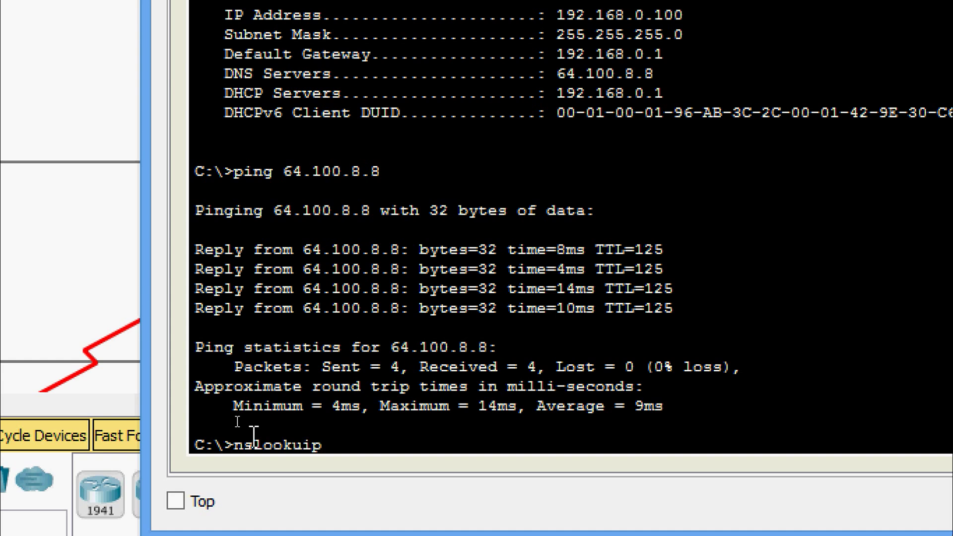
key("BackSpace")
key("BackSpace")
type("p central")
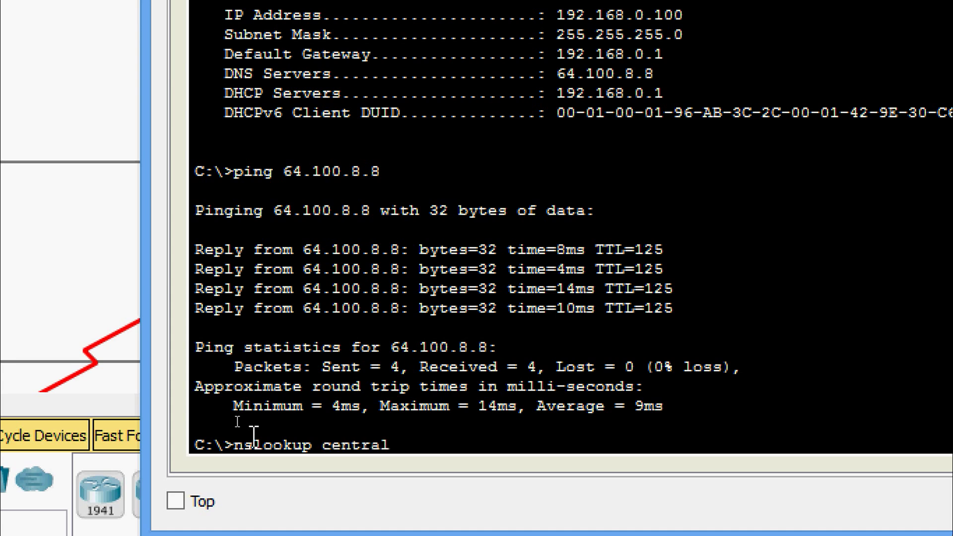
type("server.pt.pka")
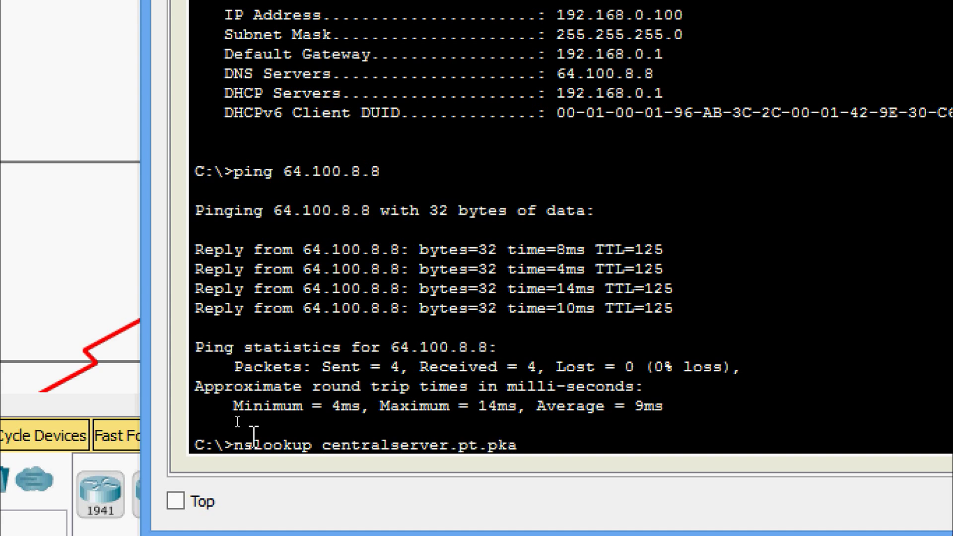
key("Return")
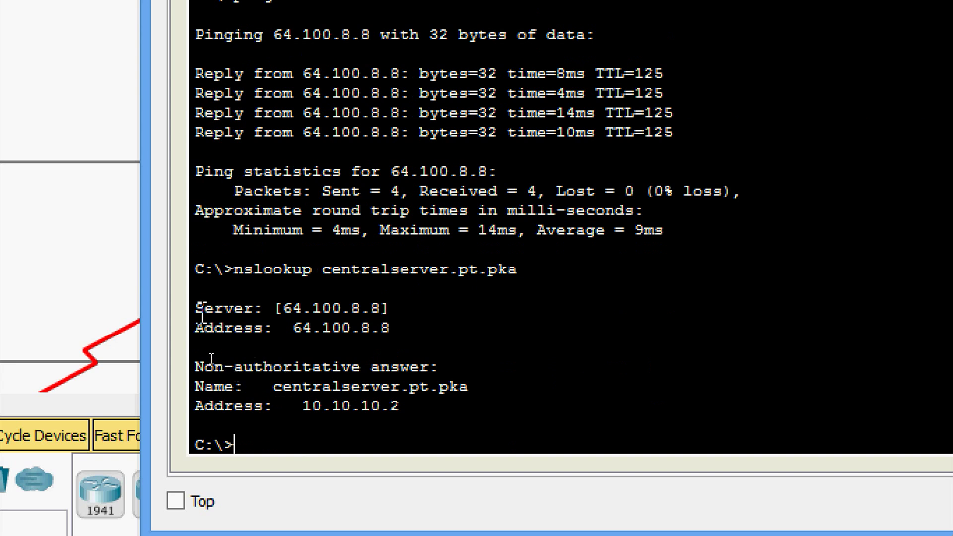
left_click_drag(196, 308, 403, 324)
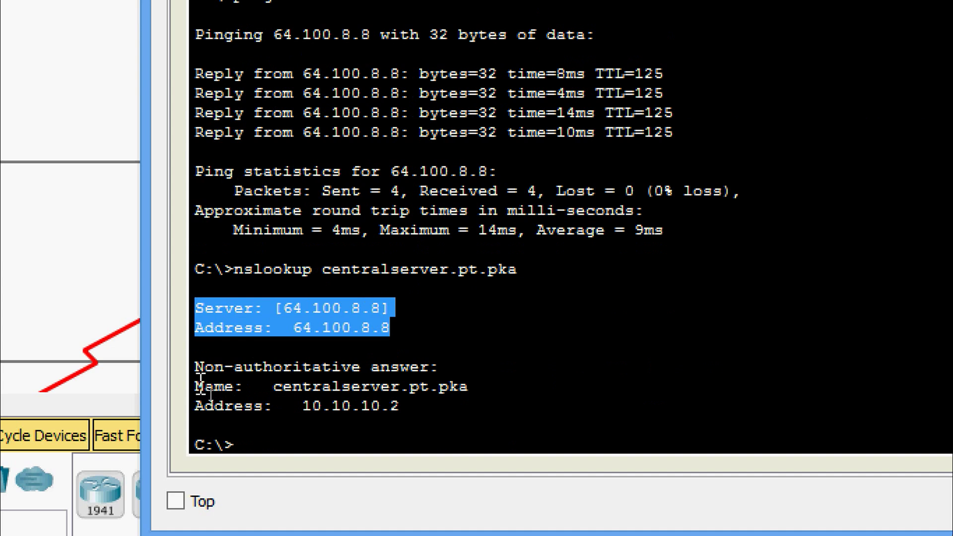
left_click_drag(196, 387, 402, 407)
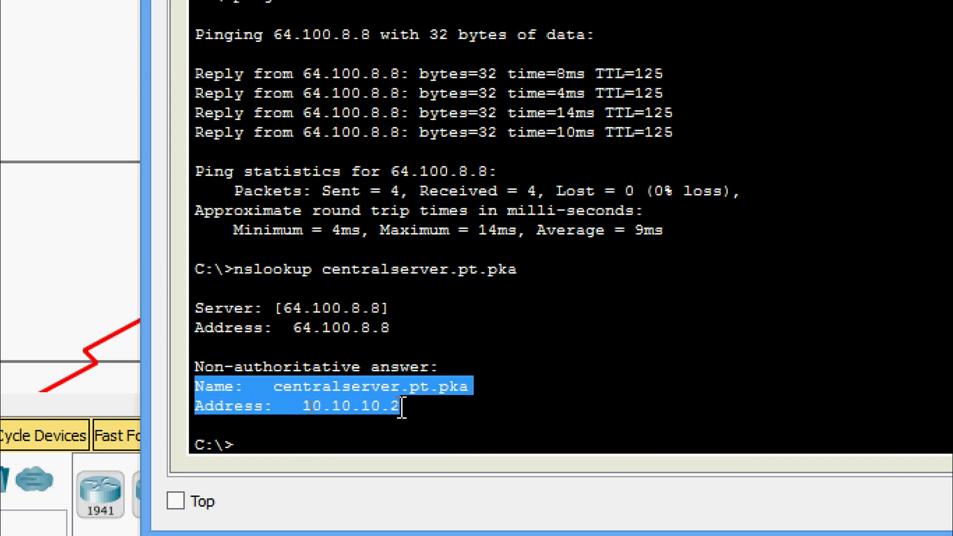
left_click(402, 408)
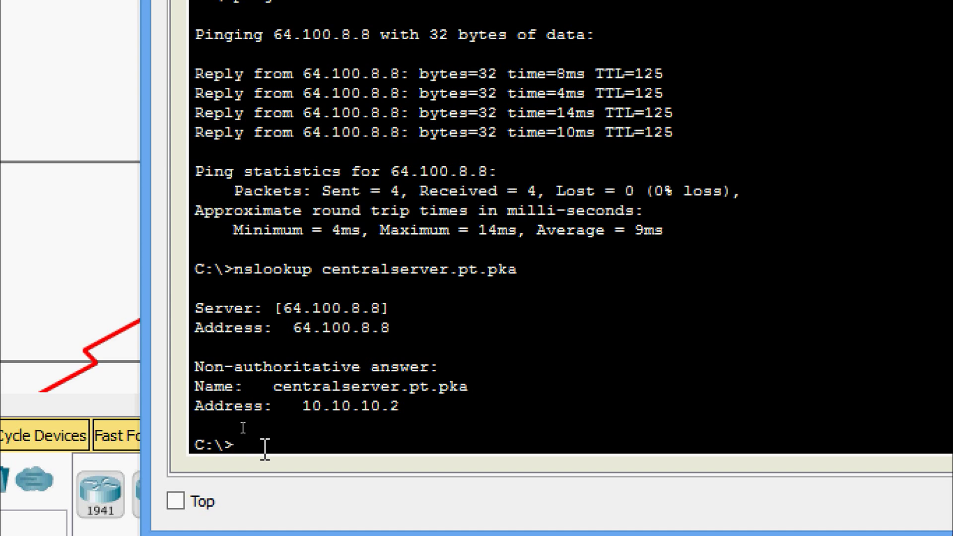
Run nslookup branchserver.pt.pka on the Home Laptop and examine the returned name and address
key("Up")
key("Left")
key("Left")
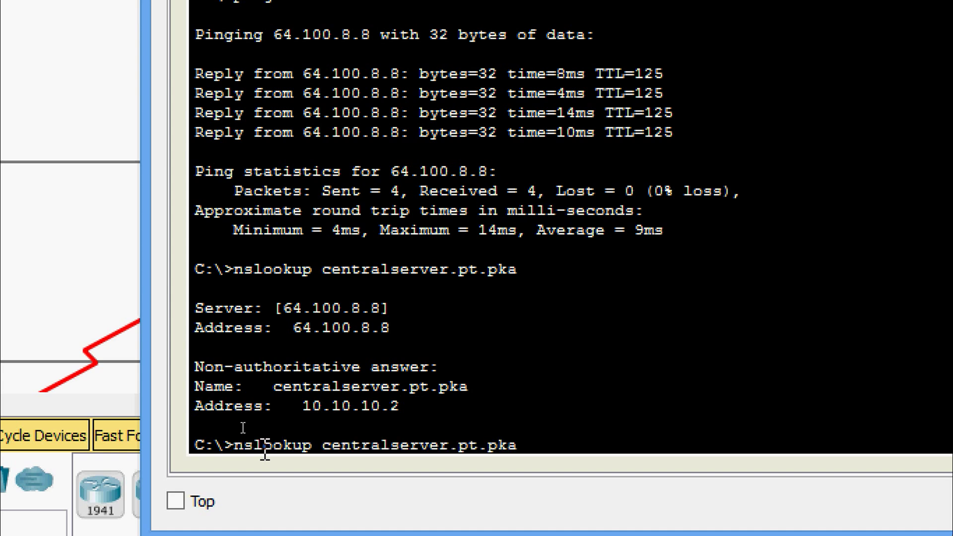
key("Left")
key("Left")
key("Left")
key("Left")
key("Left")
key("Left")
key("Left")
key("Left")
key("Left")
key("BackSpace")
key("BackSpace")
key("BackSpace")
key("BackSpace")
key("BackSpace")
key("BackSpace")
key("BackSpace")
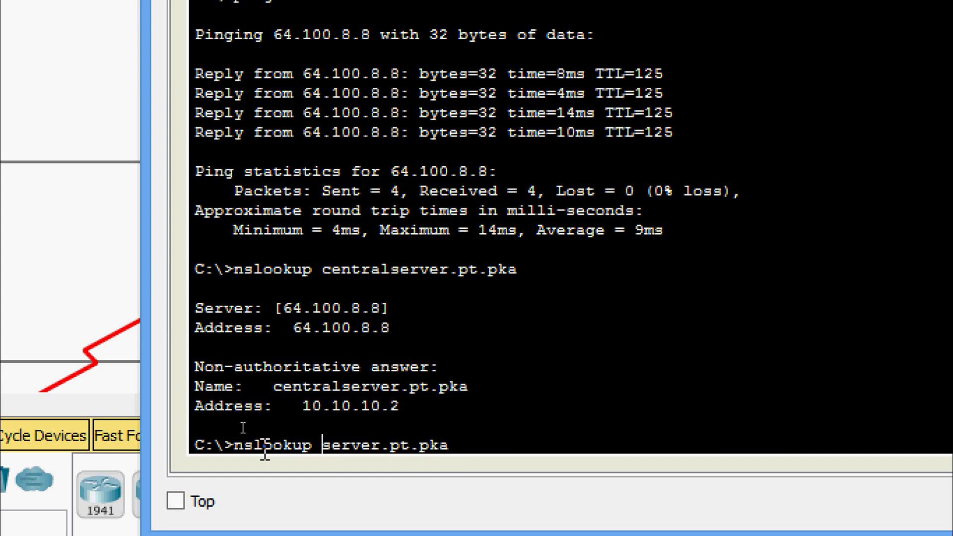
type("brnc")
key("BackSpace")
key("BackSpace")
type("anch")
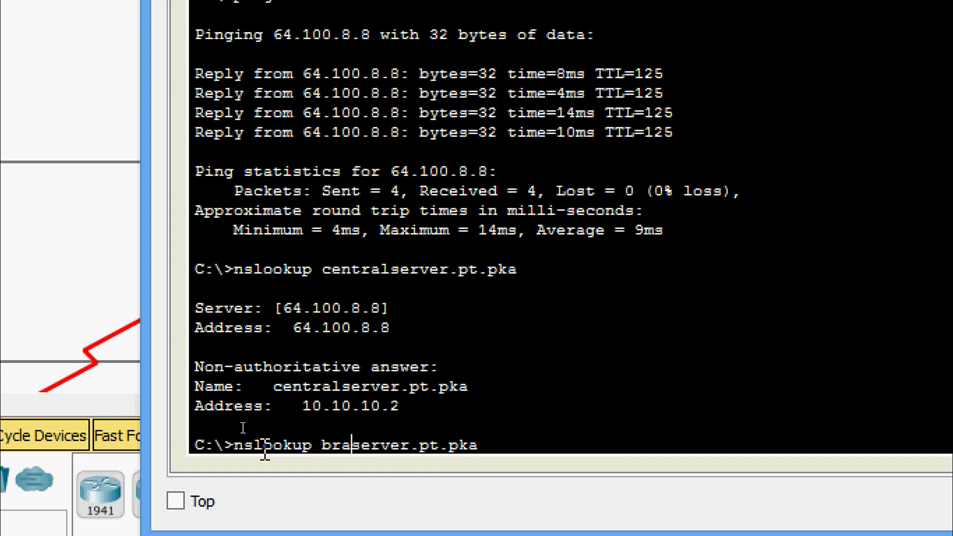
key("Return")
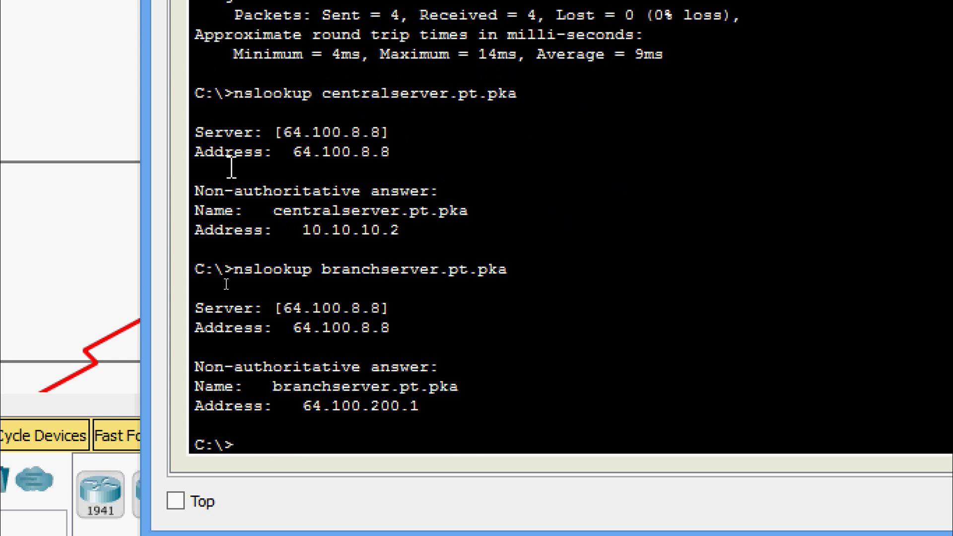
left_click_drag(206, 132, 374, 160)
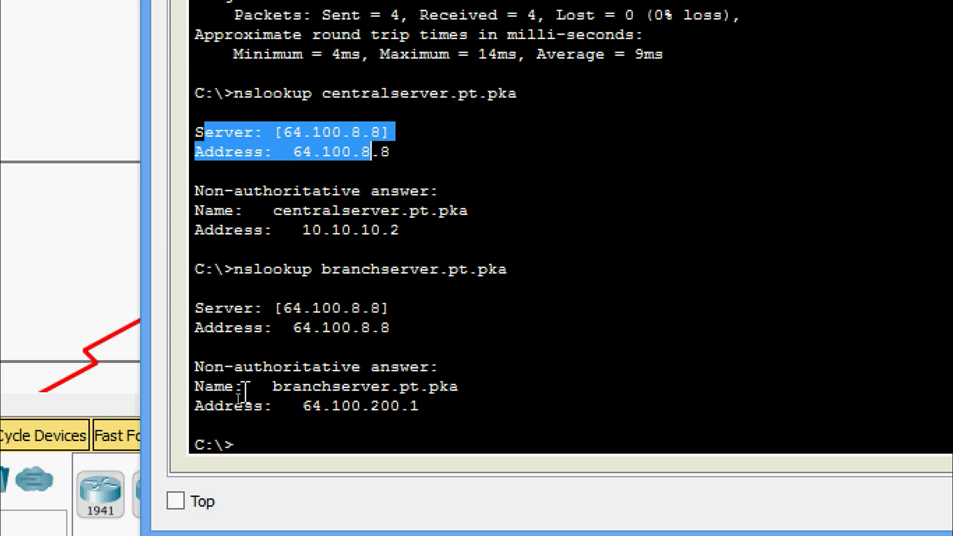
left_click_drag(195, 365, 425, 413)
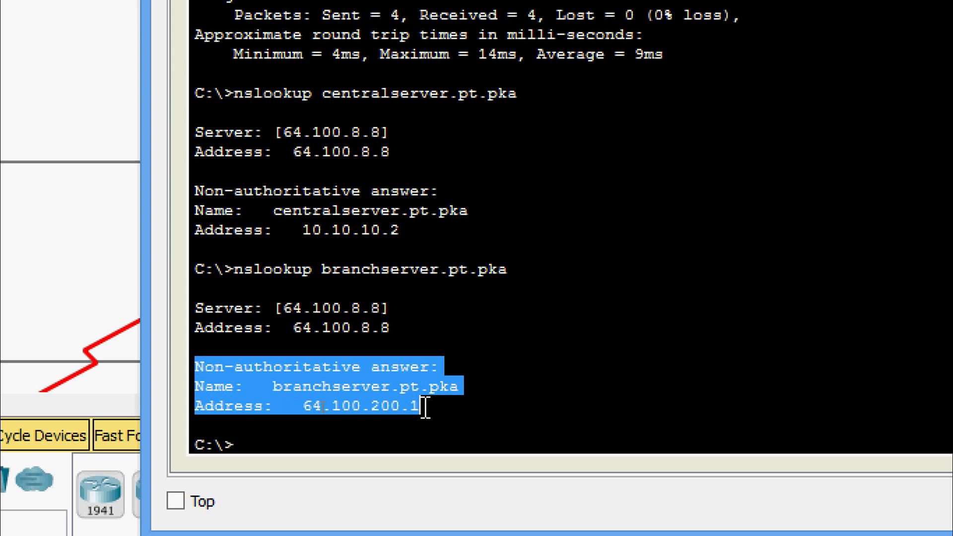
left_click(439, 404)
left_click_drag(460, 388, 253, 397)
left_click(276, 388)
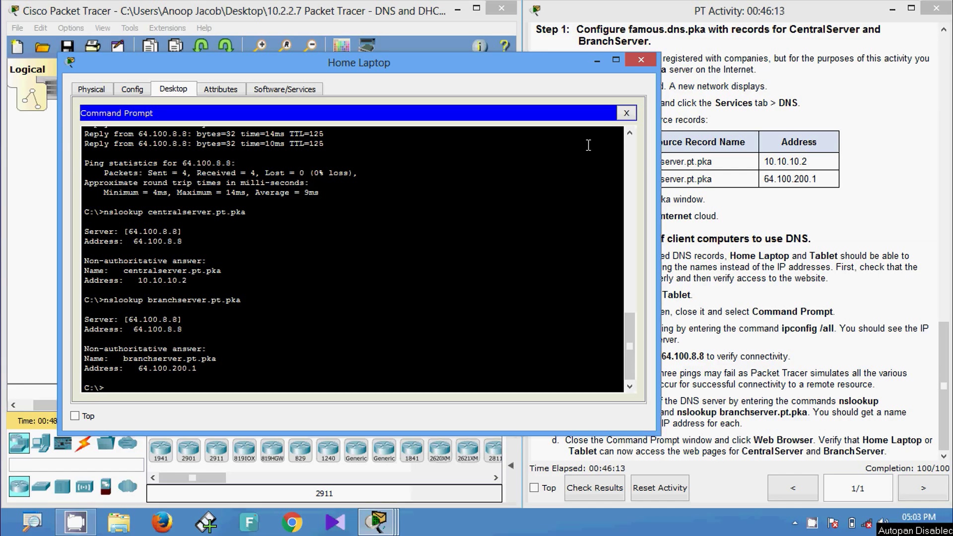
Close the Home Laptop's Command Prompt and load centralserver.pt.pka in its Web Browser to verify access by name
left_click(628, 113)
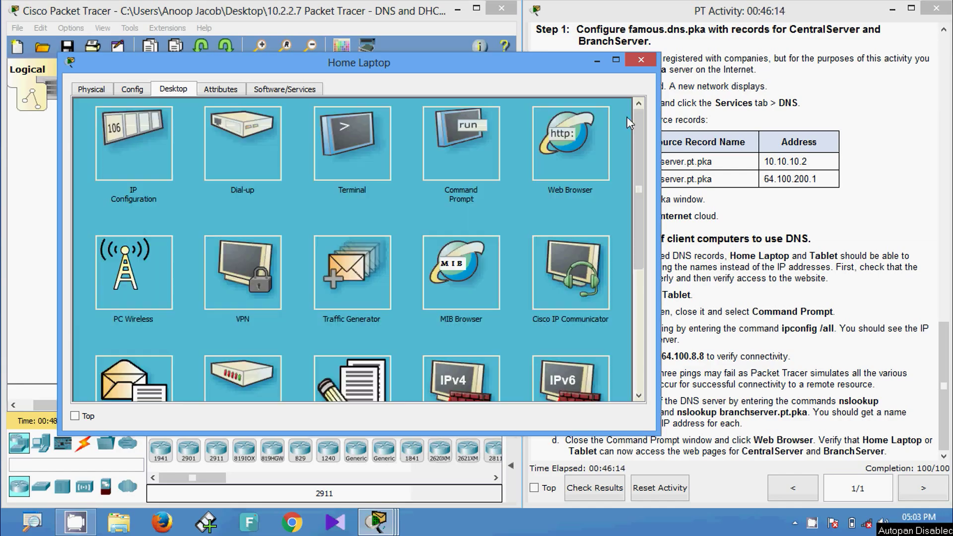
left_click(567, 158)
left_click_drag(416, 60, 586, 83)
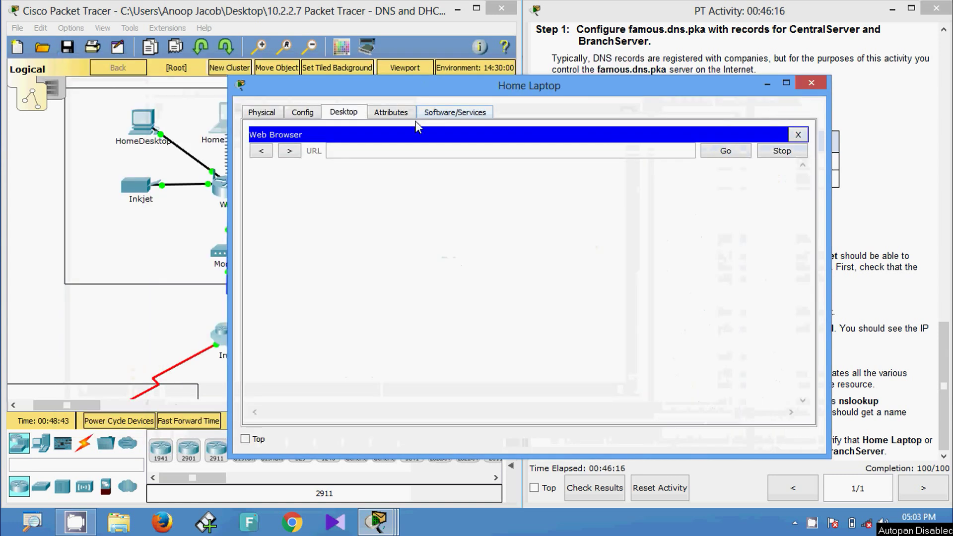
left_click(348, 151)
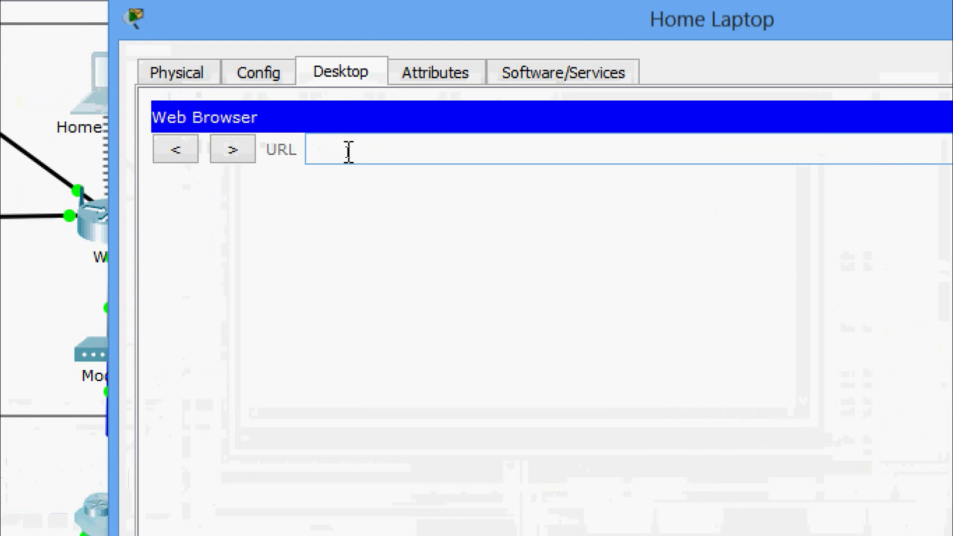
type("centr")
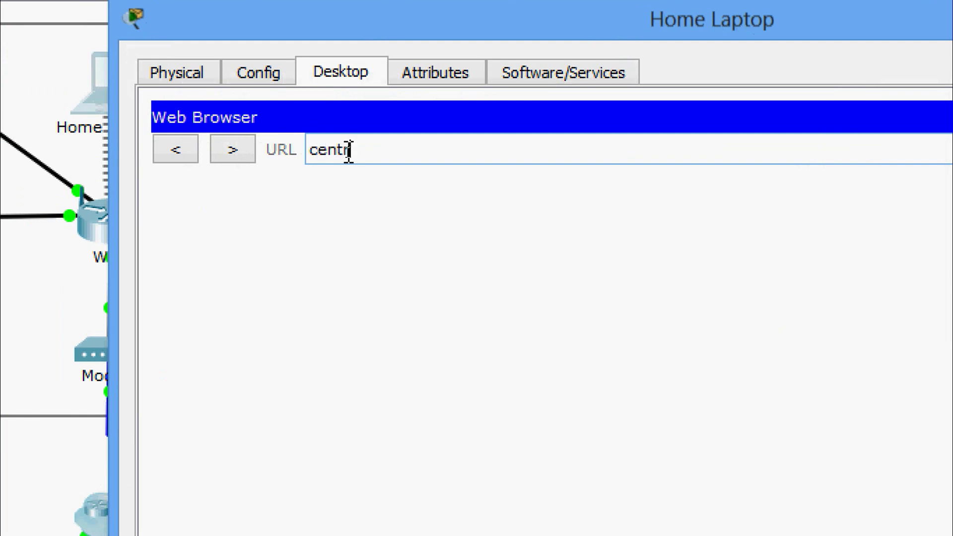
type("alserver.")
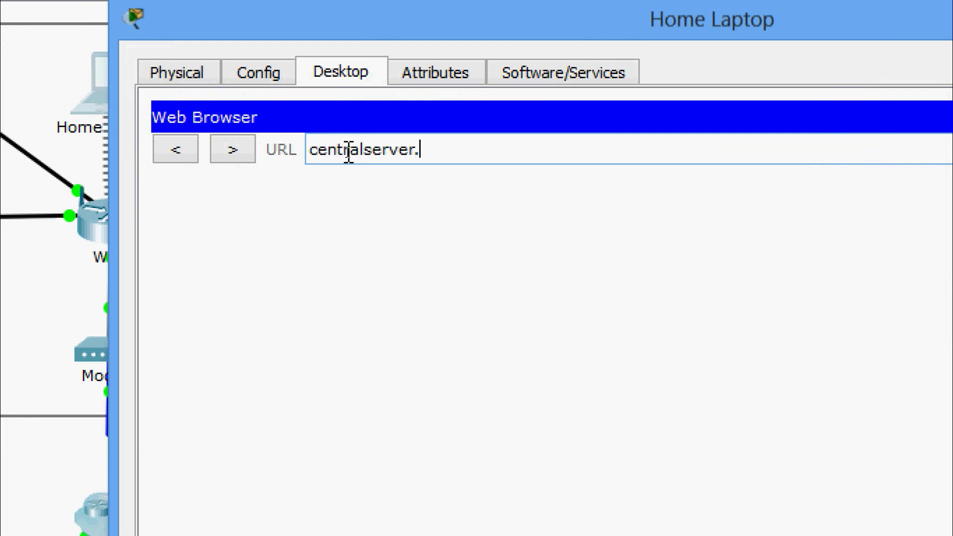
type("pt.pka")
key("Return")
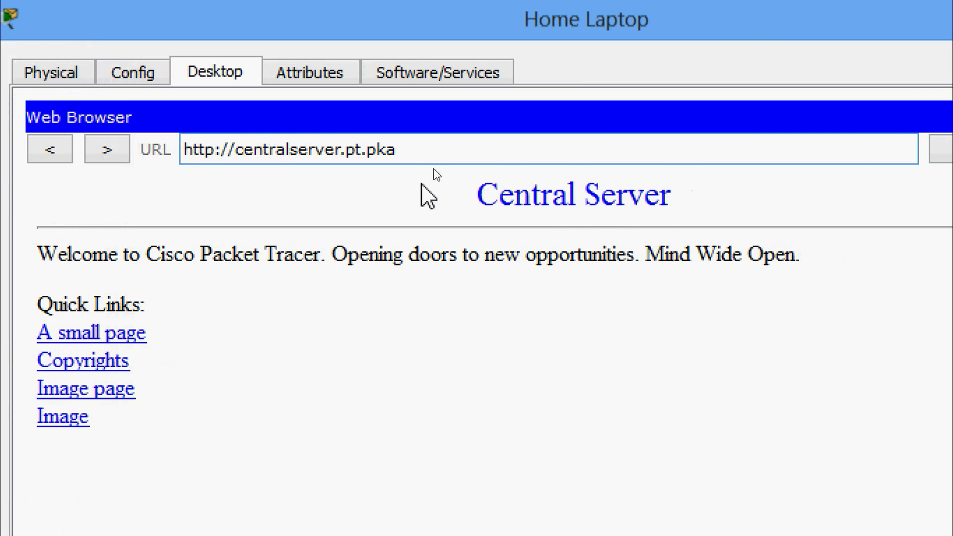
Load branchserver.pt.pka in the Home Laptop's Web Browser to verify access to the BranchServer page
left_click_drag(289, 150, 236, 150)
key("BackSpace")
type("b")
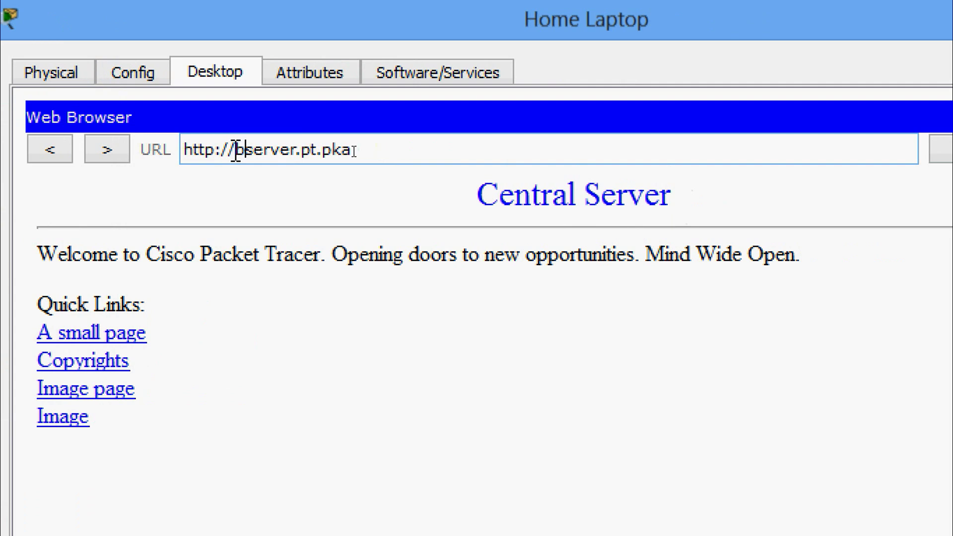
type("rach")
key("Return")
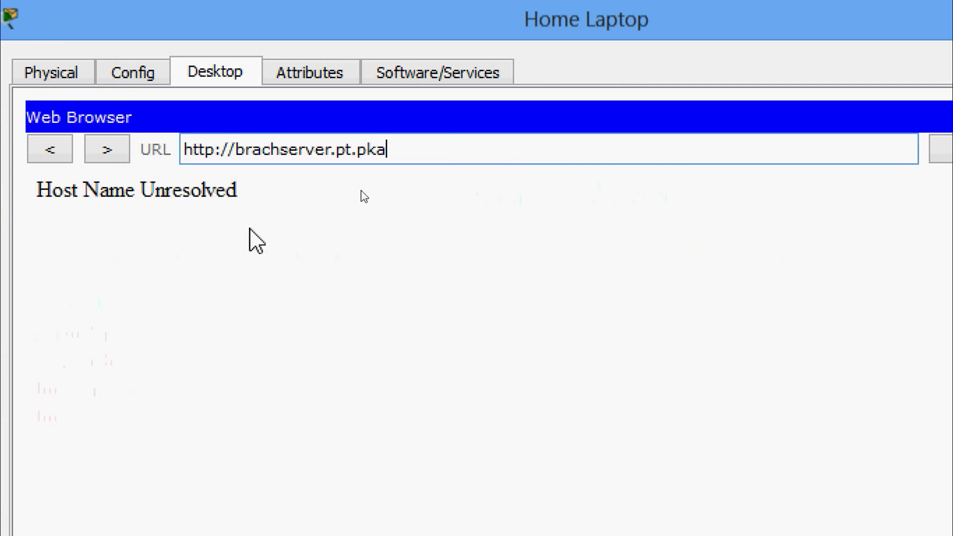
left_click(262, 158)
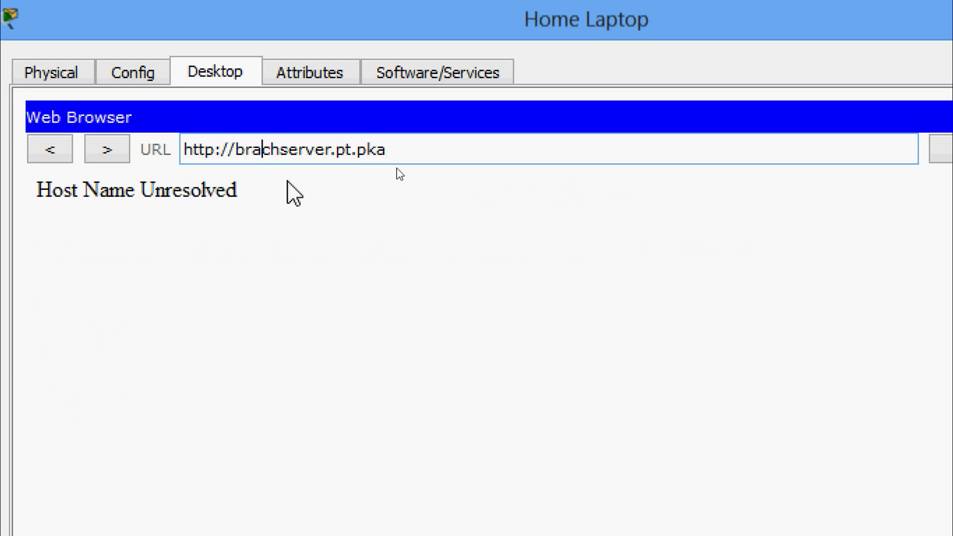
type("n")
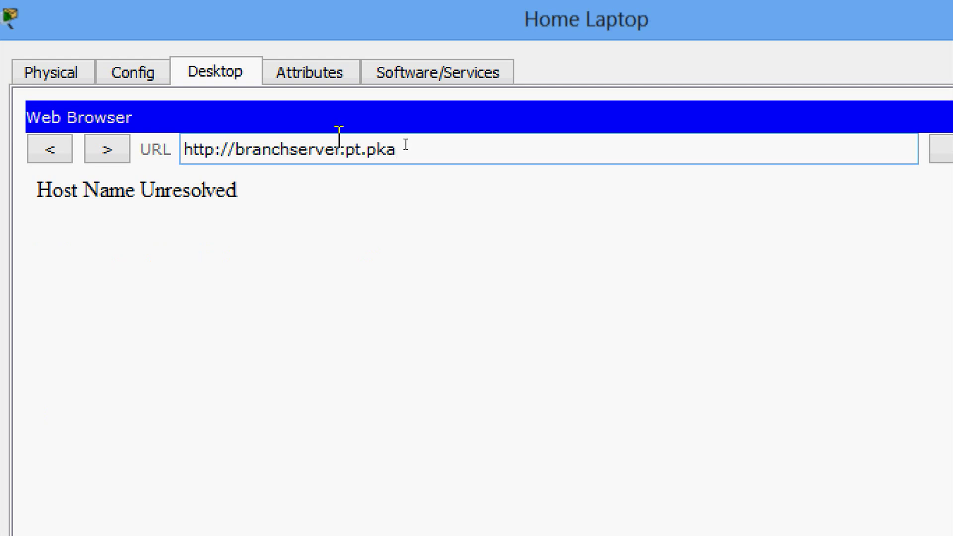
key("Return")
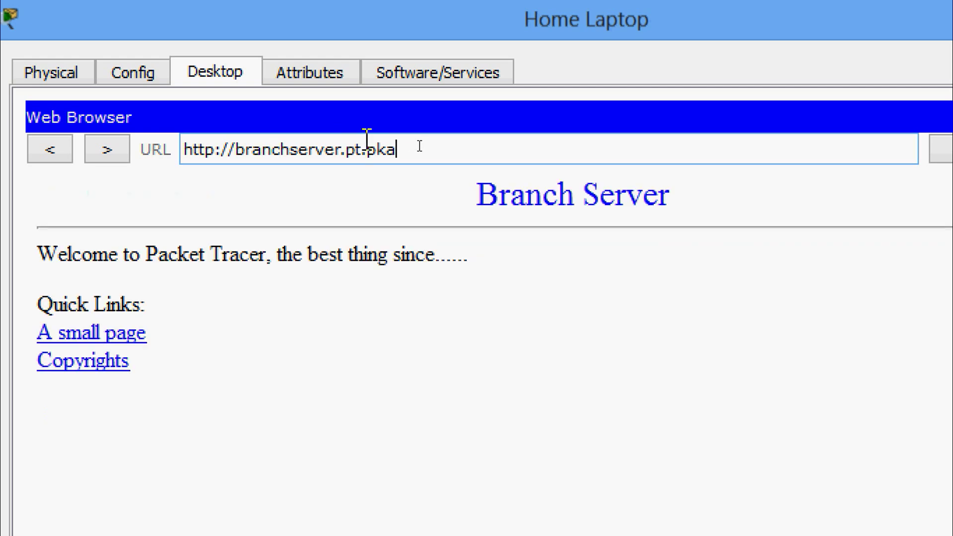